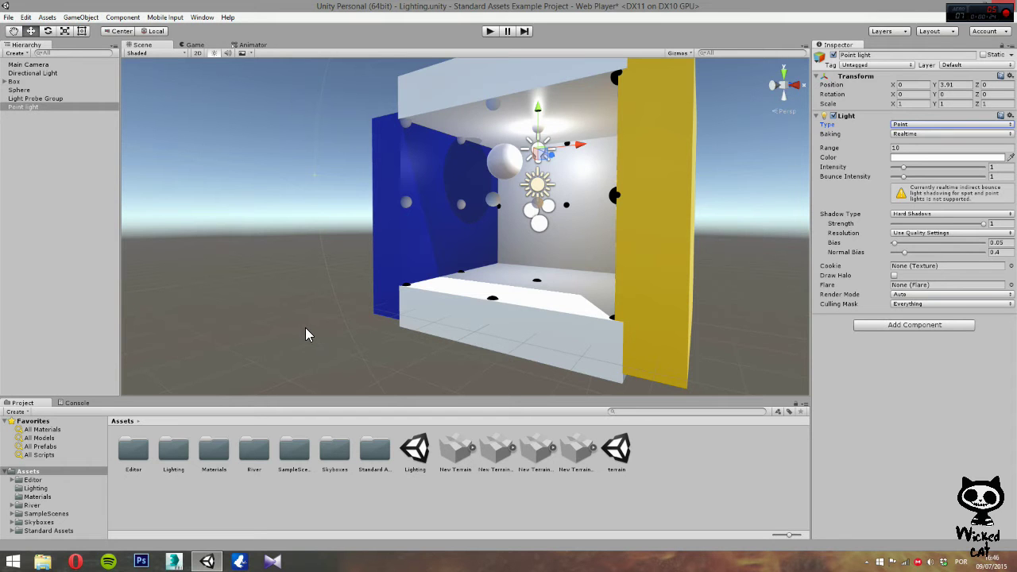
- Delete the point light from the box scene
right_drag(305, 327, 308, 279)
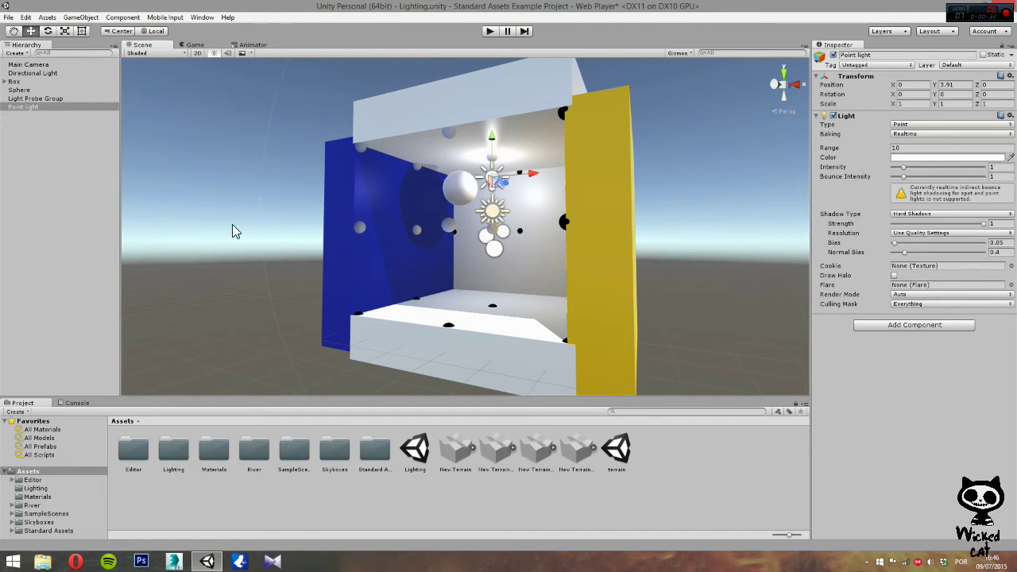
click(26, 108)
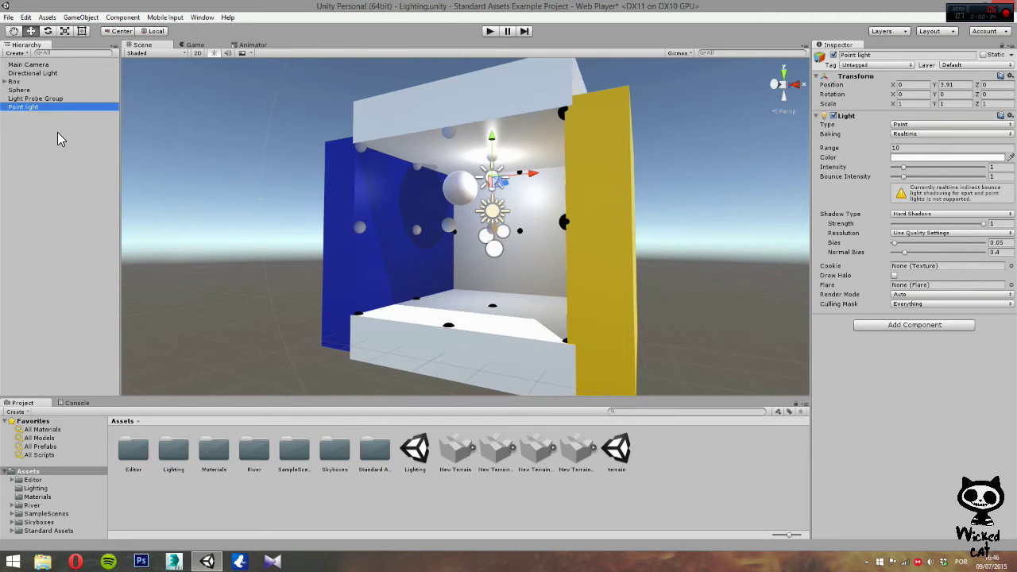
key(Delete)
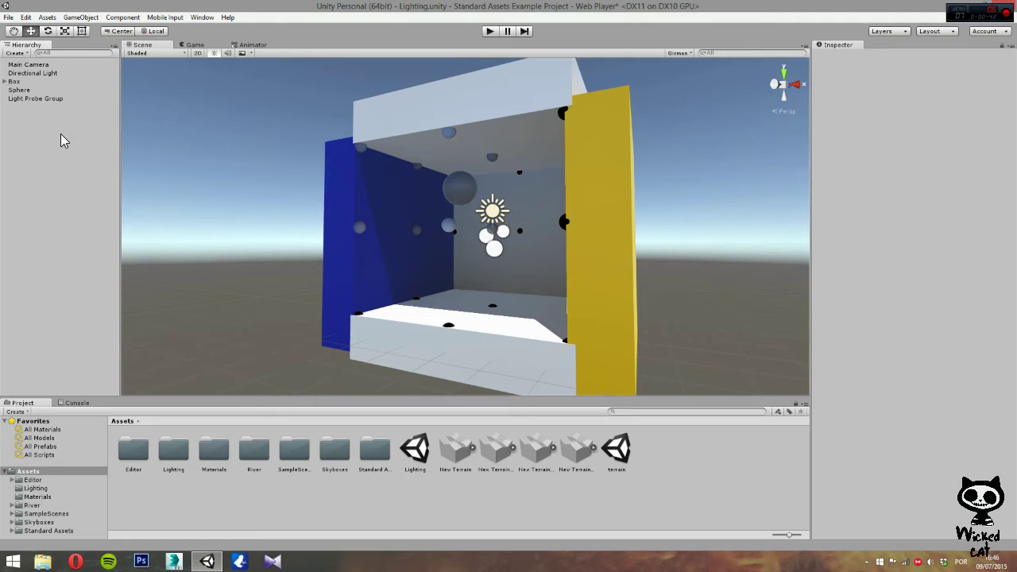
- Add a new Spotlight through the GameObject > Light menu
click(81, 17)
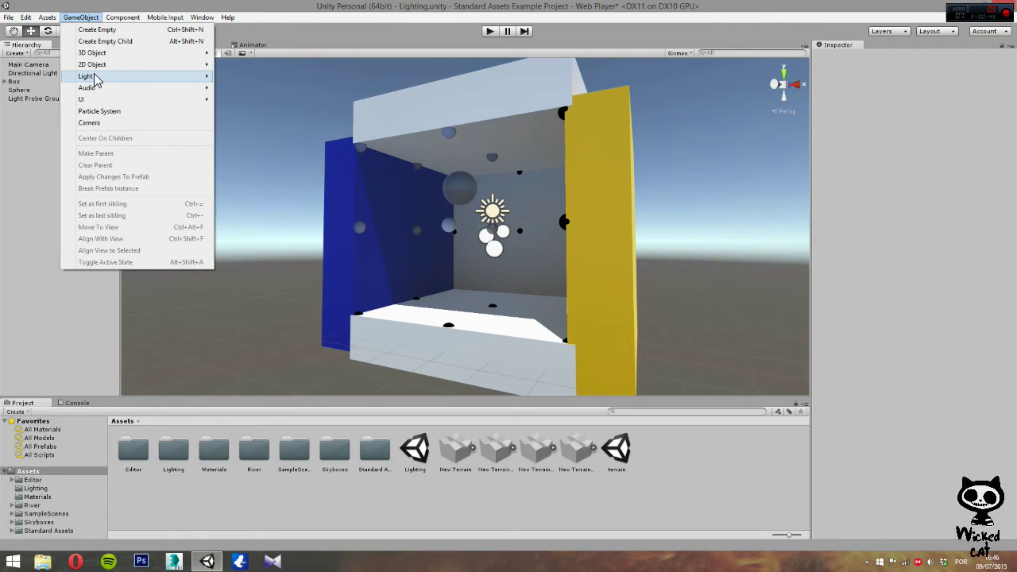
mouse_move(96, 77)
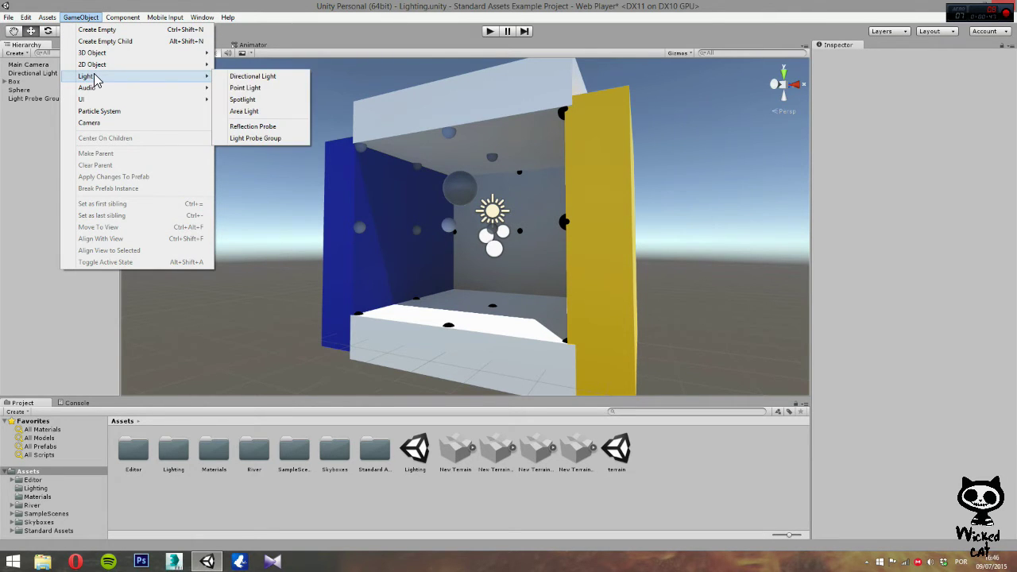
click(248, 100)
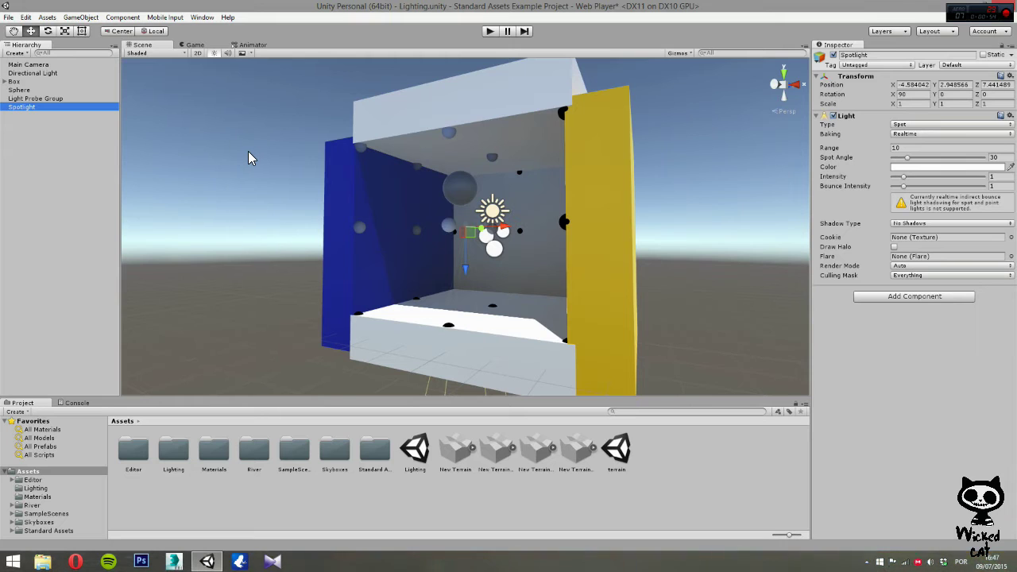
- In Top view, set the Spotlight's position X, Y and Z to 0
click(784, 71)
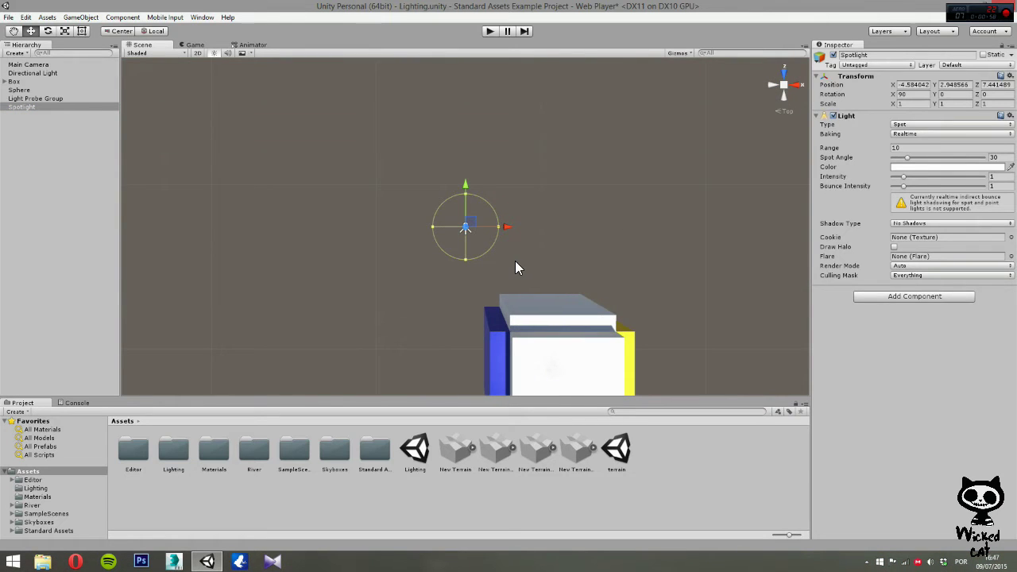
click(920, 85)
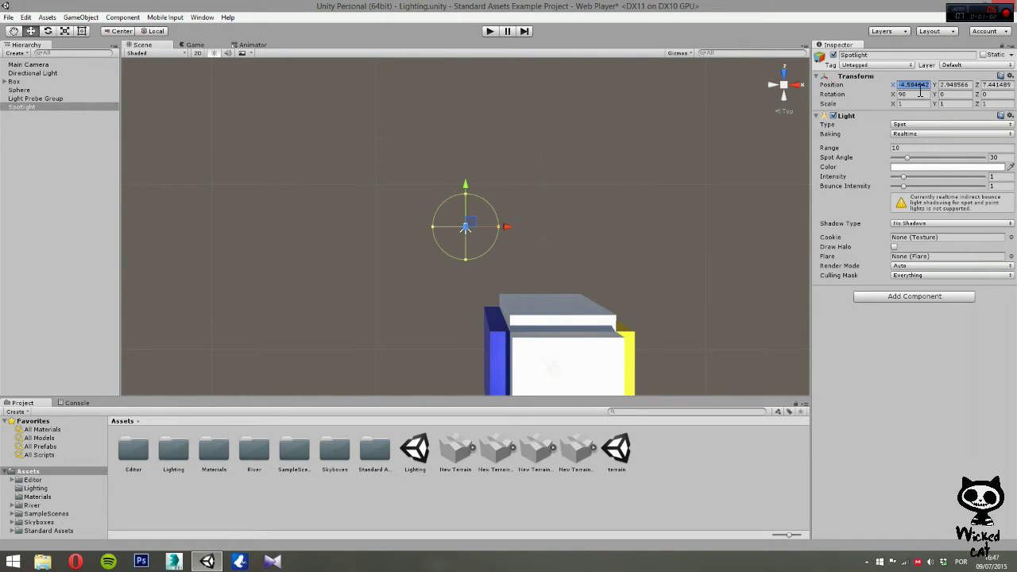
text(0)
key(Return)
click(971, 85)
text(0)
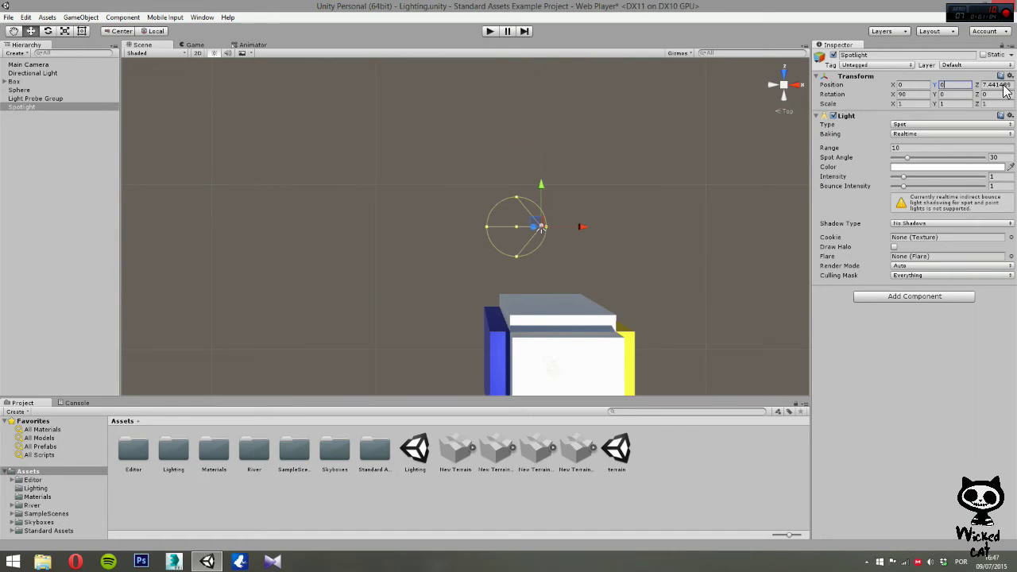
click(1006, 85)
text(0)
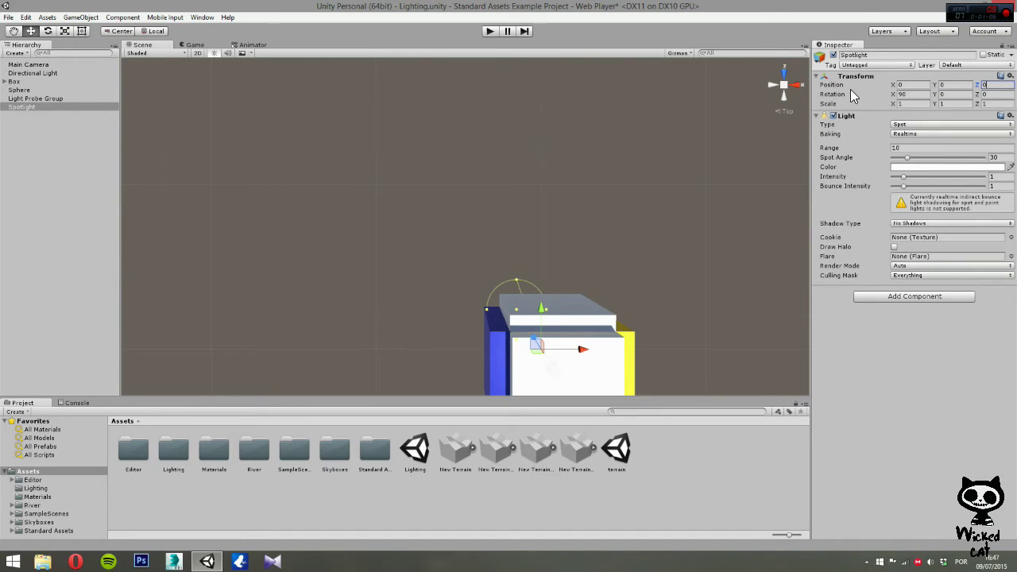
click(780, 111)
- Frame the Spotlight, nudge it along X, and collapse and re-expand the Transform and Light components
key(f)
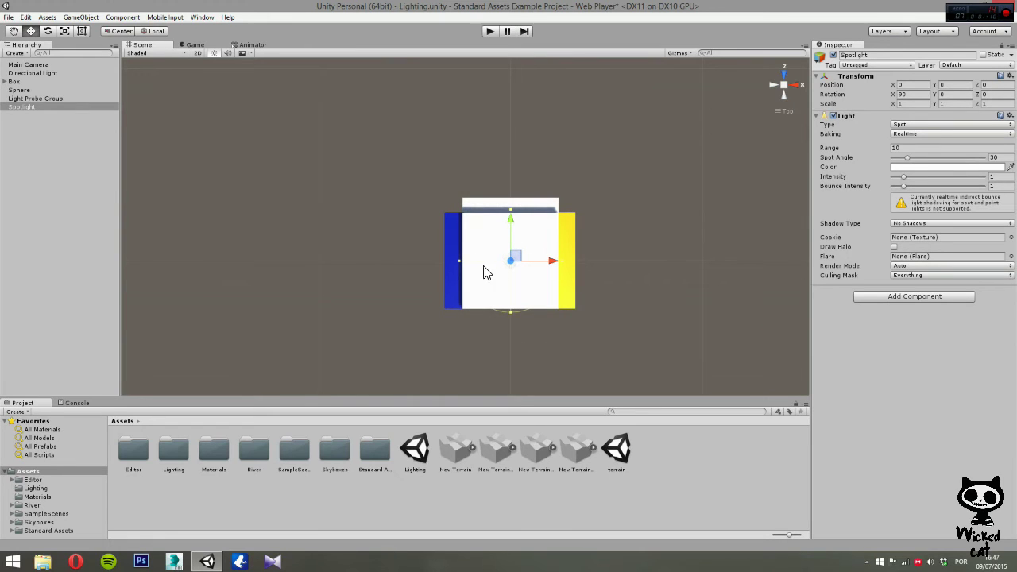
drag(547, 259, 551, 265)
click(910, 77)
click(920, 85)
click(888, 84)
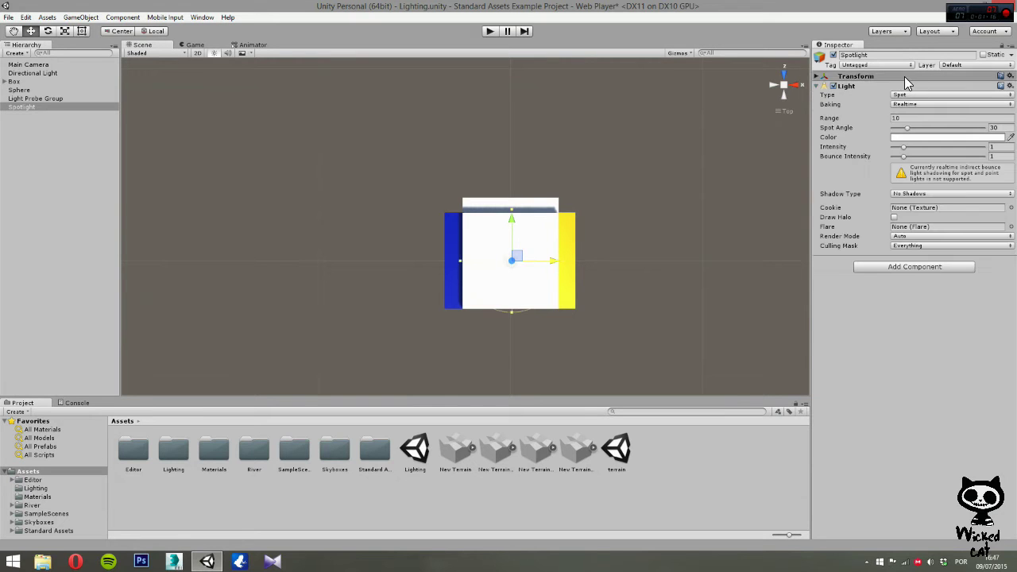
click(904, 77)
click(926, 85)
- Reset X to 0, then raise the Spotlight to Y 4.7 from Back view
text(0)
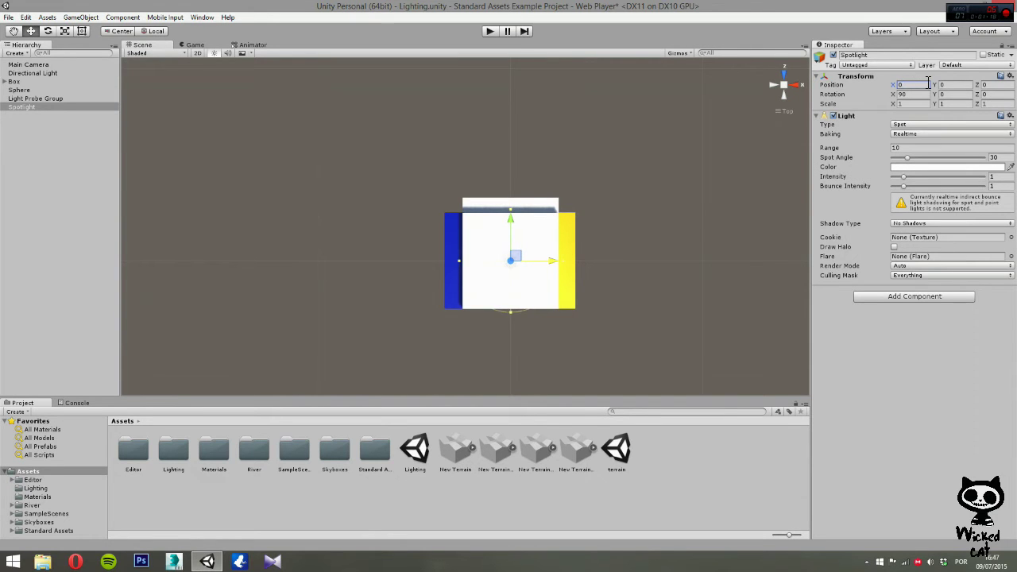
click(784, 95)
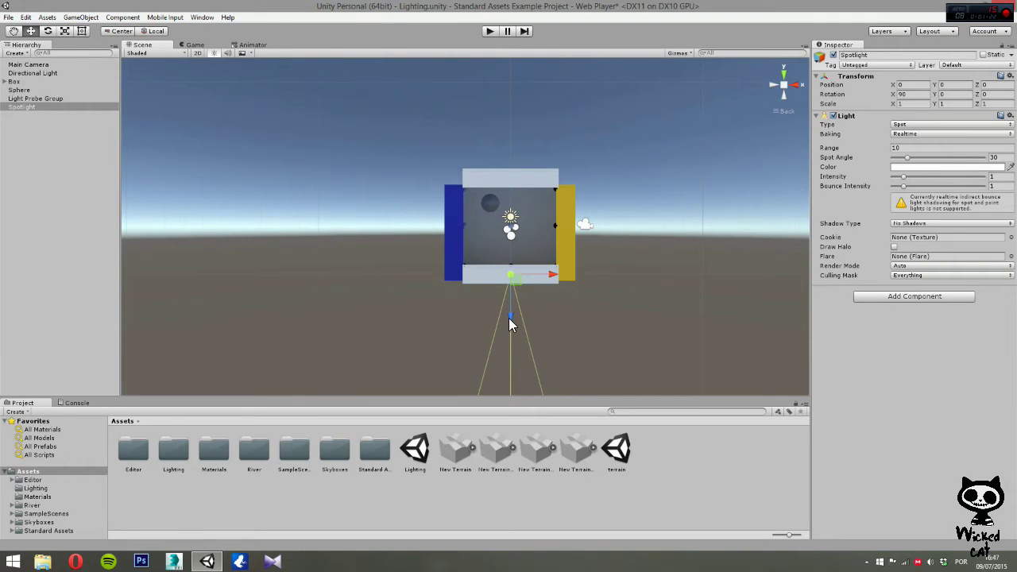
drag(510, 315, 530, 232)
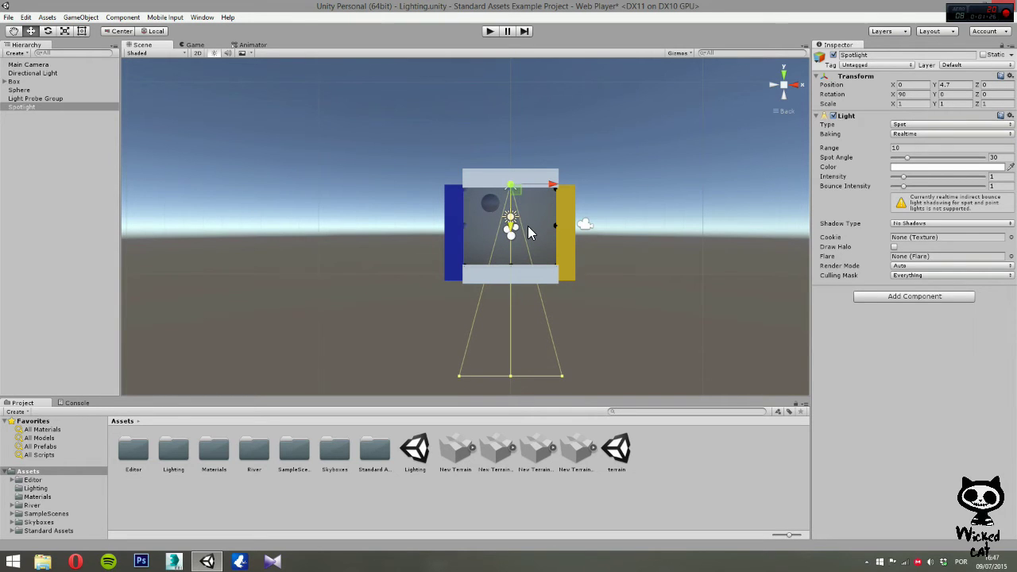
scroll(671, 176, up, 2)
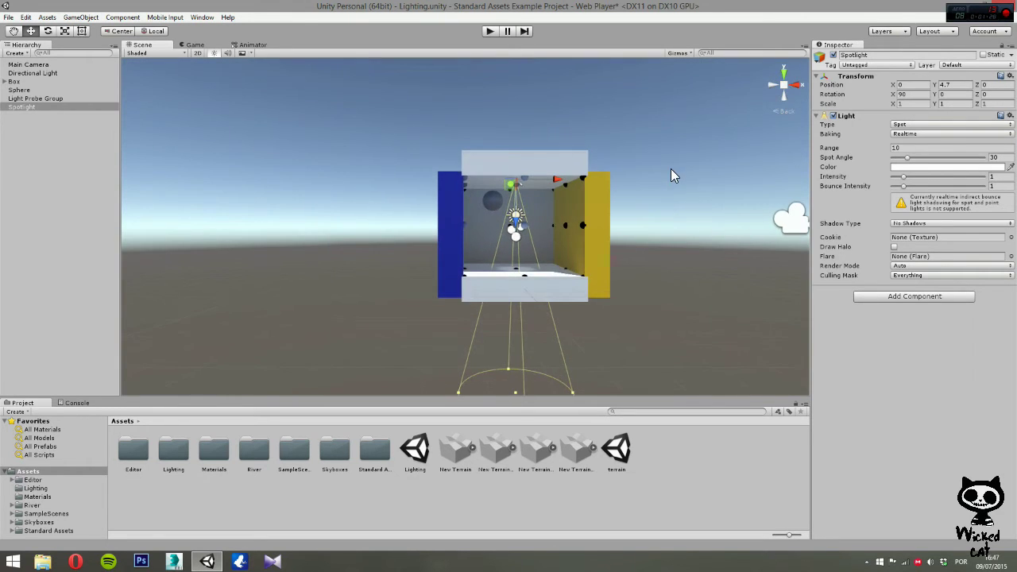
alt+drag(564, 225, 476, 272)
alt+scroll(477, 271, down, 5)
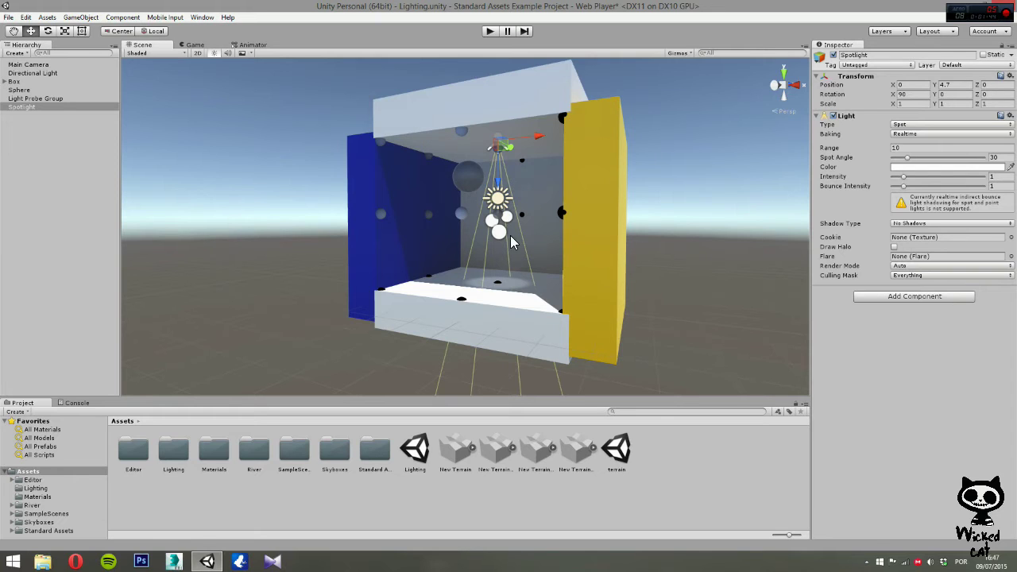
mouse_move(511, 277)
right_down()
mouse_move(500, 341)
mouse_move(554, 324)
mouse_move(508, 286)
mouse_move(488, 341)
mouse_move(520, 376)
mouse_move(540, 347)
mouse_move(495, 334)
mouse_move(528, 257)
mouse_move(514, 271)
right_up()
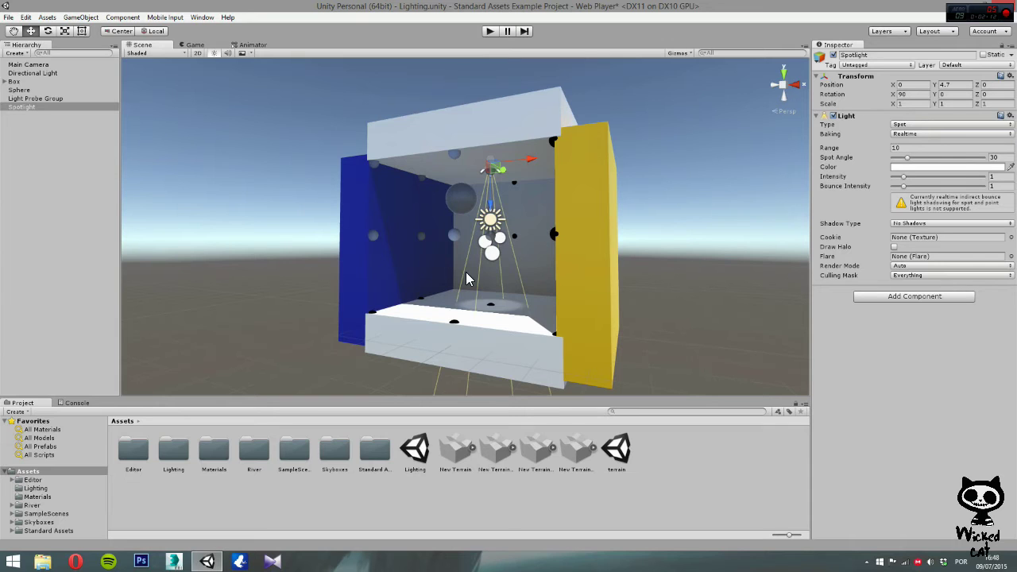
click(26, 108)
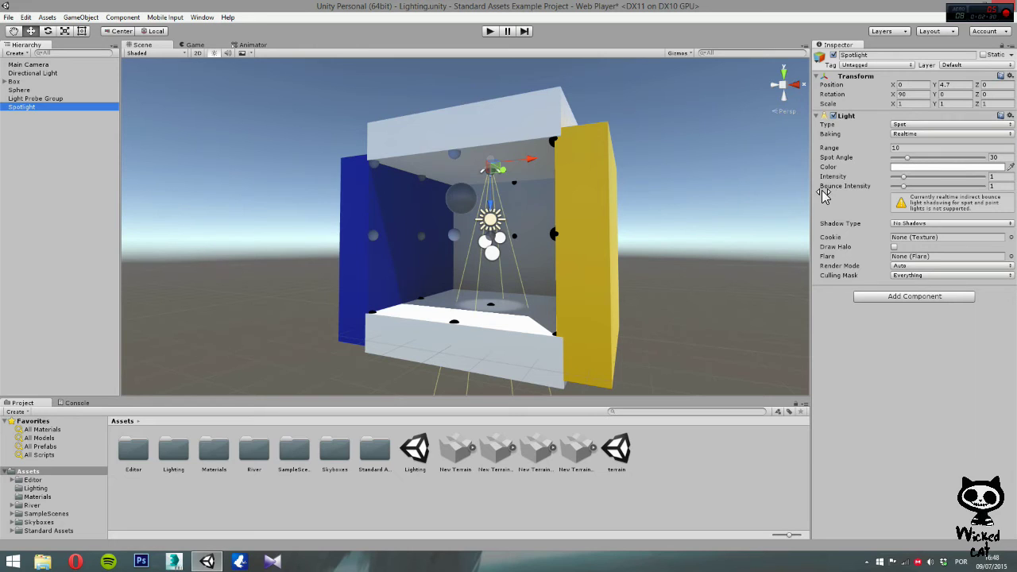
click(923, 128)
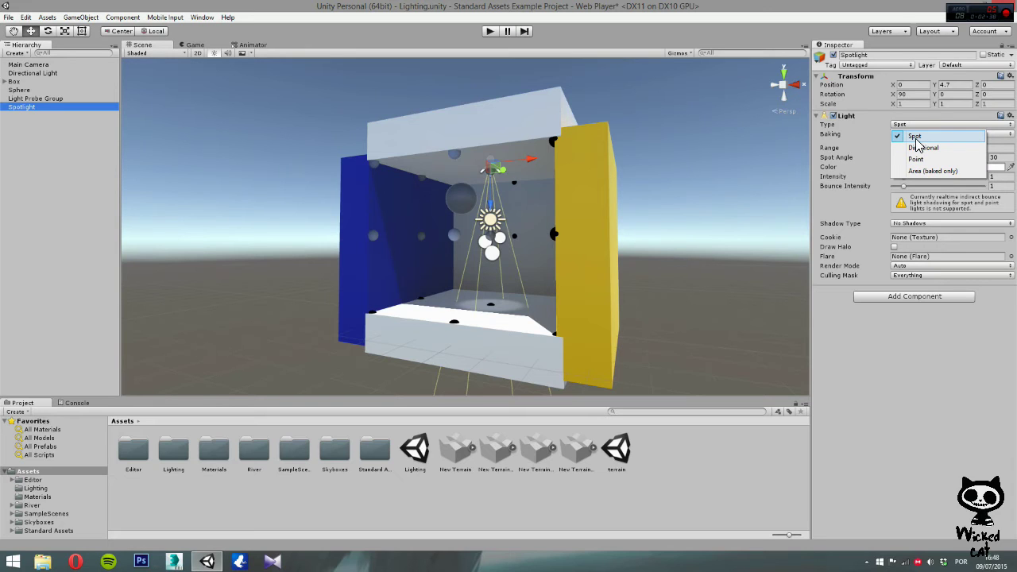
click(859, 129)
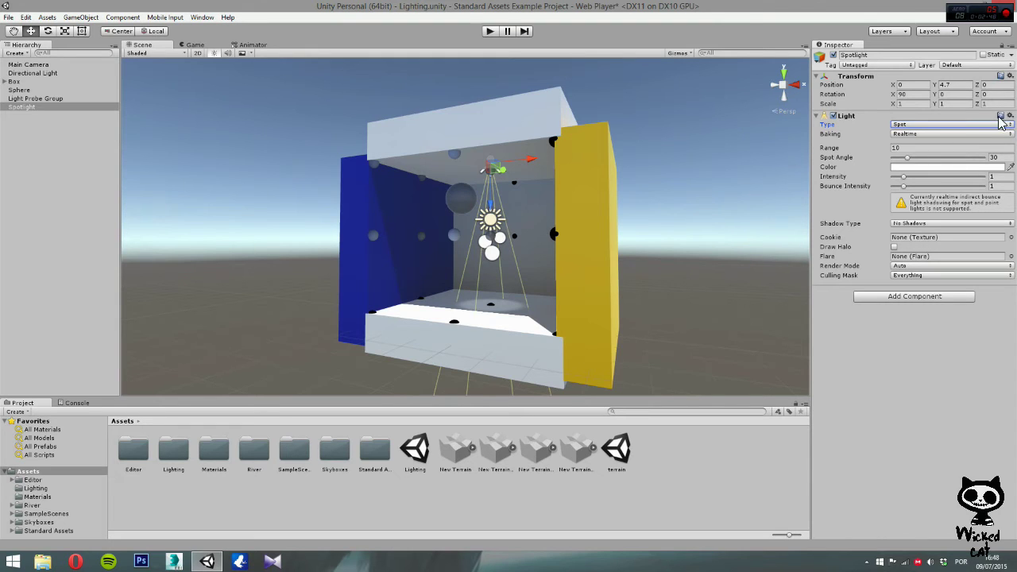
click(961, 137)
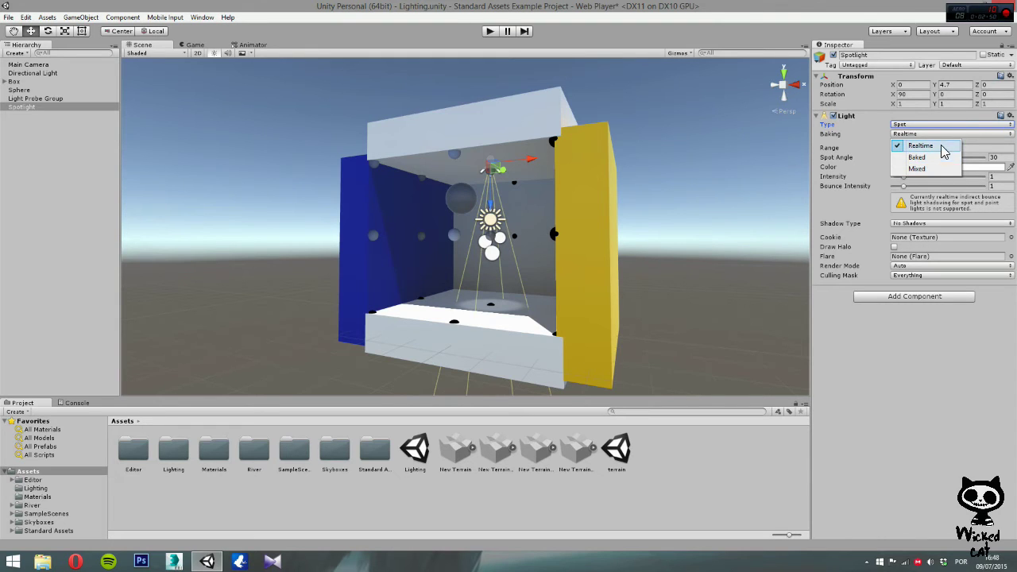
click(851, 141)
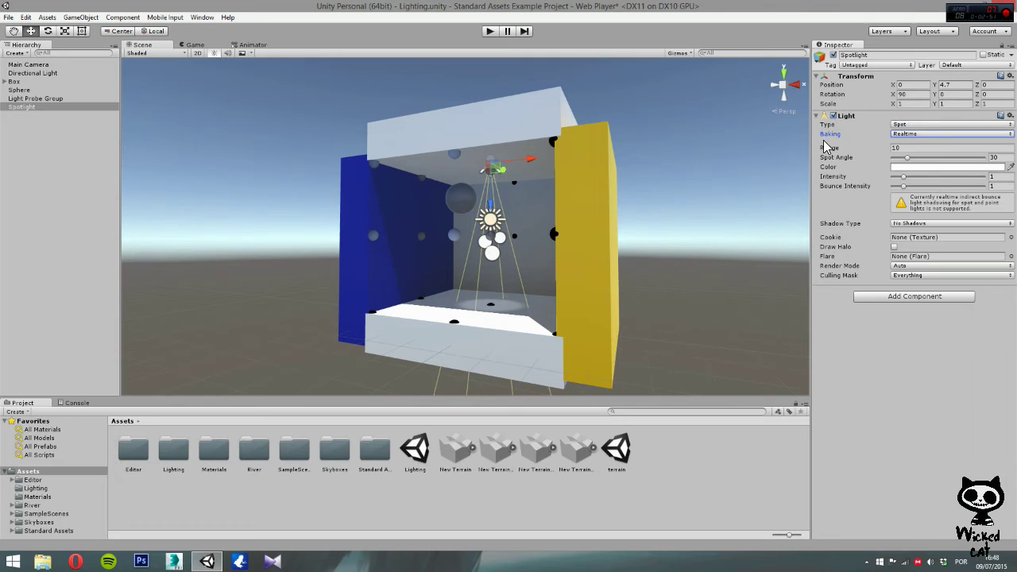
click(889, 151)
drag(888, 151, 920, 177)
click(871, 150)
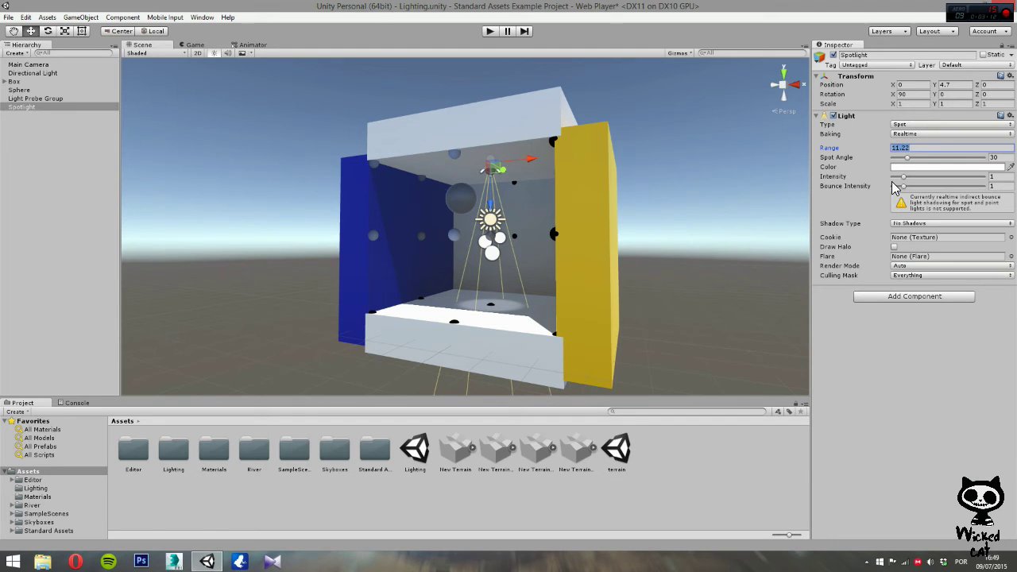
text(10)
alt+drag(564, 230, 606, 322)
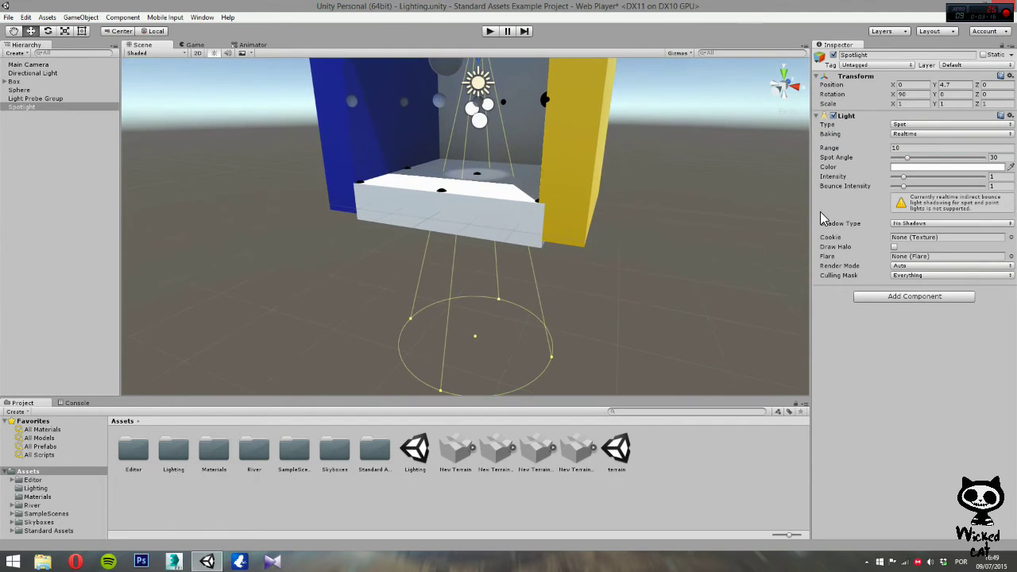
mouse_move(890, 152)
mouse_down()
mouse_move(856, 151)
mouse_move(909, 155)
mouse_move(839, 157)
mouse_move(890, 158)
mouse_up()
click(925, 148)
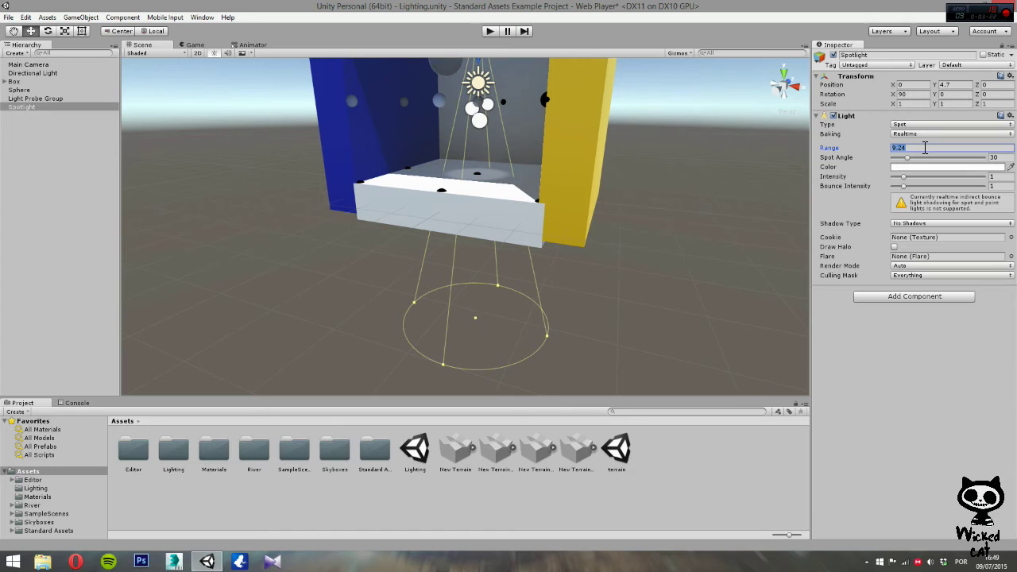
text(10)
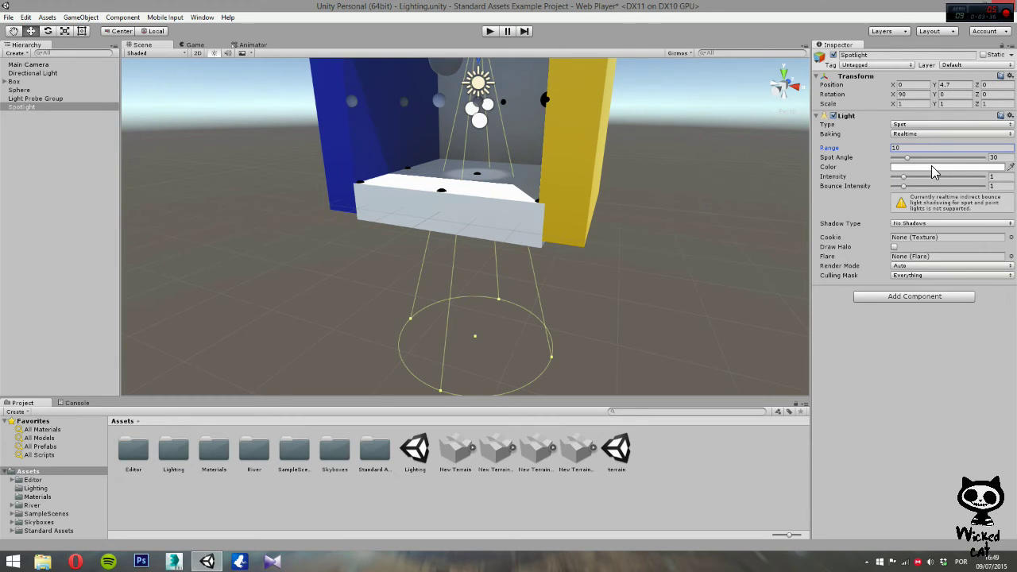
- Try raising Bounce Intensity above 1, then undo it back to 1
alt+drag(713, 198, 719, 167)
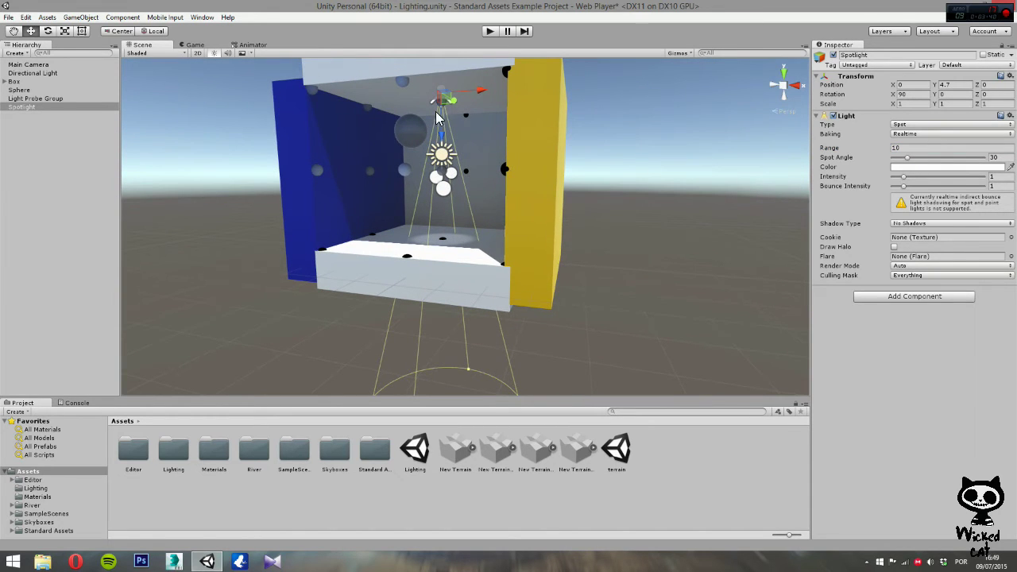
drag(903, 186, 931, 191)
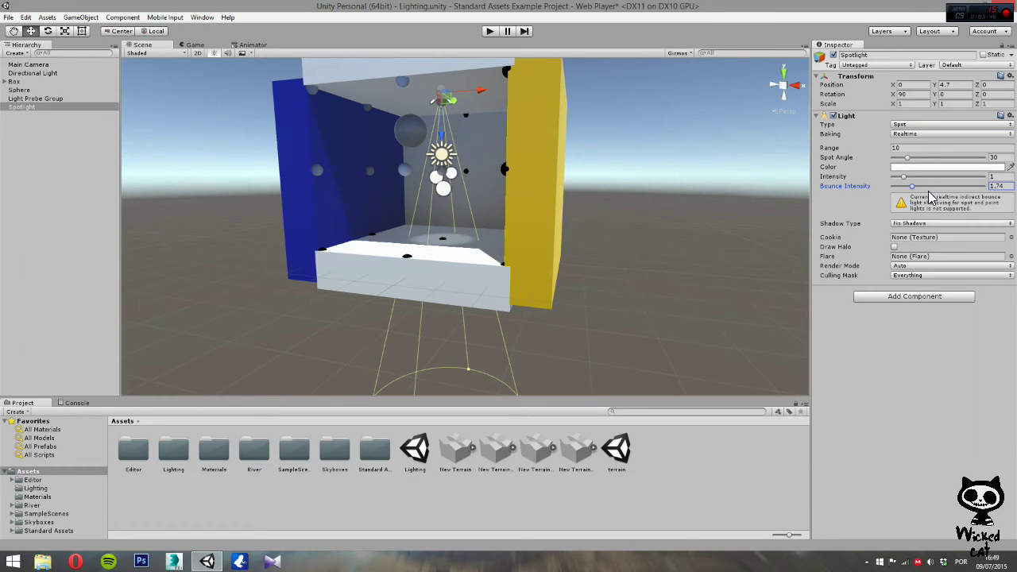
key(ctrl+z)
- Widen the Spotlight's Spot Angle to 50
click(908, 159)
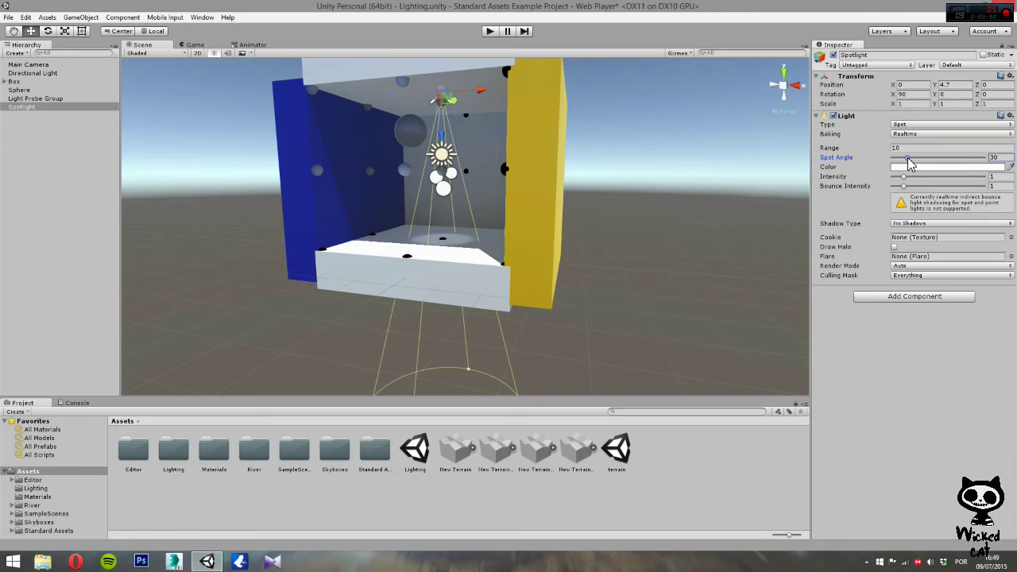
mouse_move(910, 163)
mouse_down()
mouse_move(981, 160)
mouse_move(869, 166)
mouse_move(918, 178)
mouse_up()
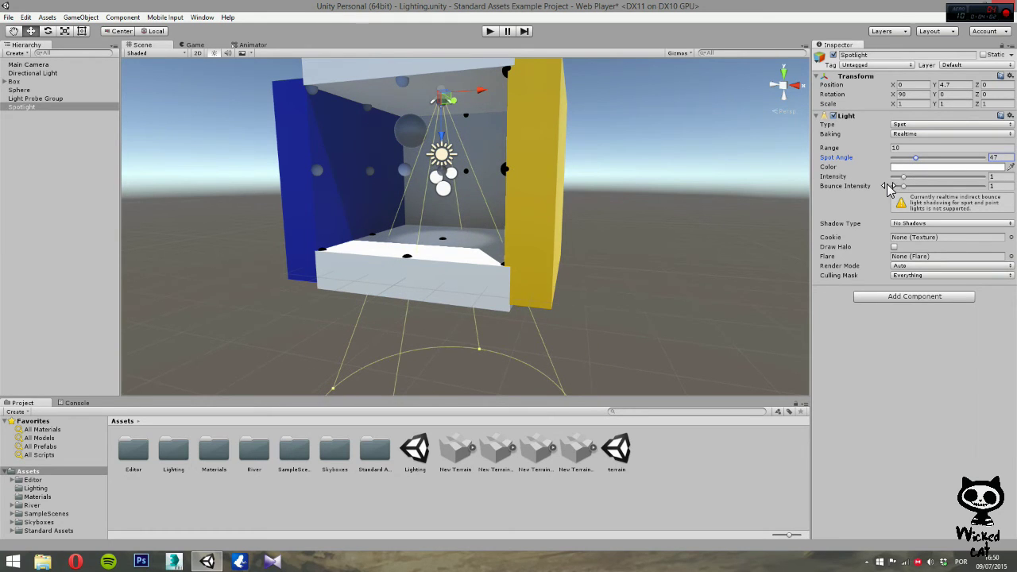
click(995, 157)
text(50)
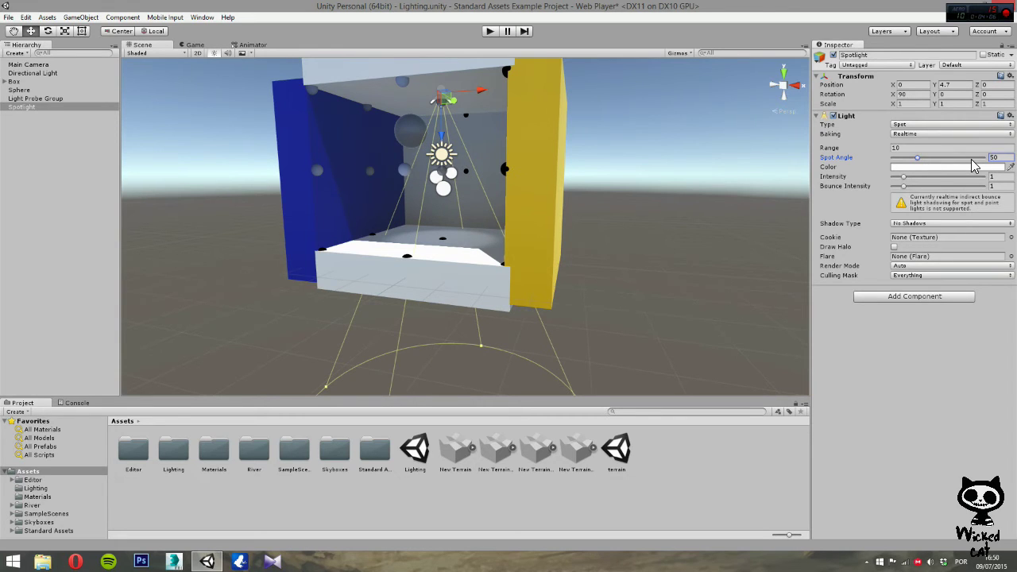
- Make the Spotlight's colour cyan in the colour picker
click(905, 167)
drag(672, 197, 693, 180)
click(700, 131)
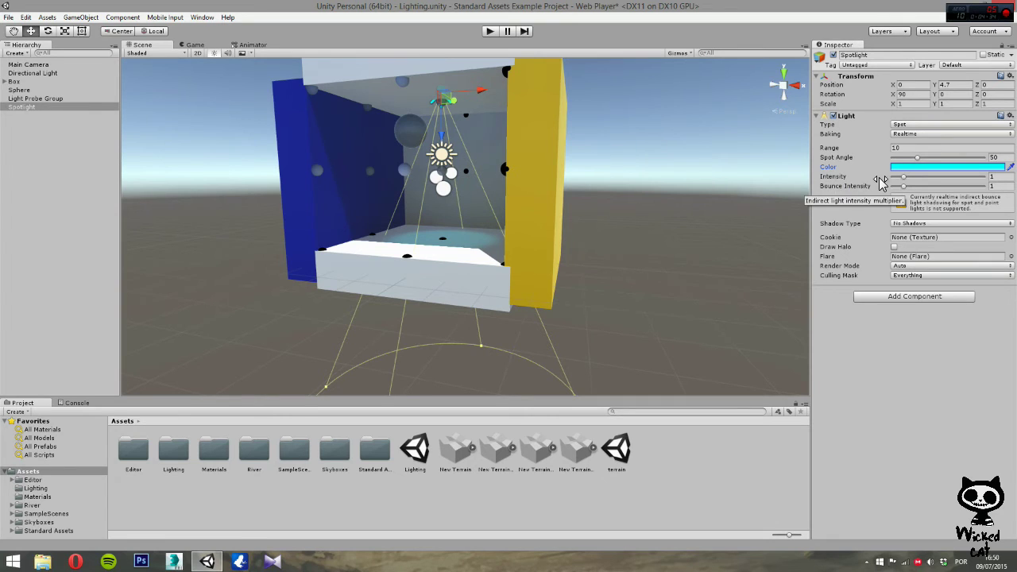
- Set the Spotlight's Intensity to 2.58 and Bounce Intensity to 1.6
drag(904, 177, 924, 182)
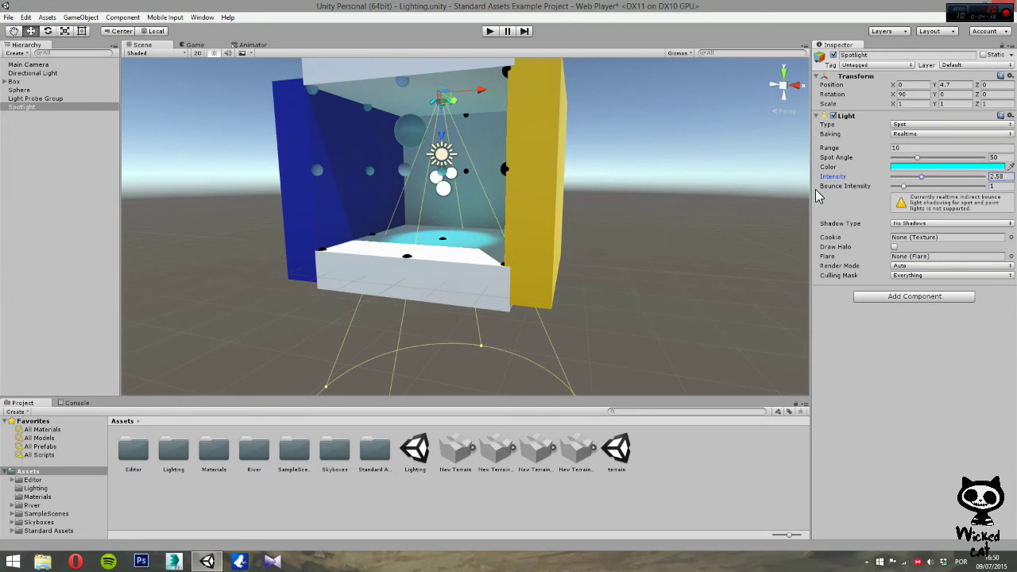
click(911, 188)
mouse_move(912, 189)
mouse_down()
mouse_move(931, 189)
mouse_move(913, 195)
mouse_up()
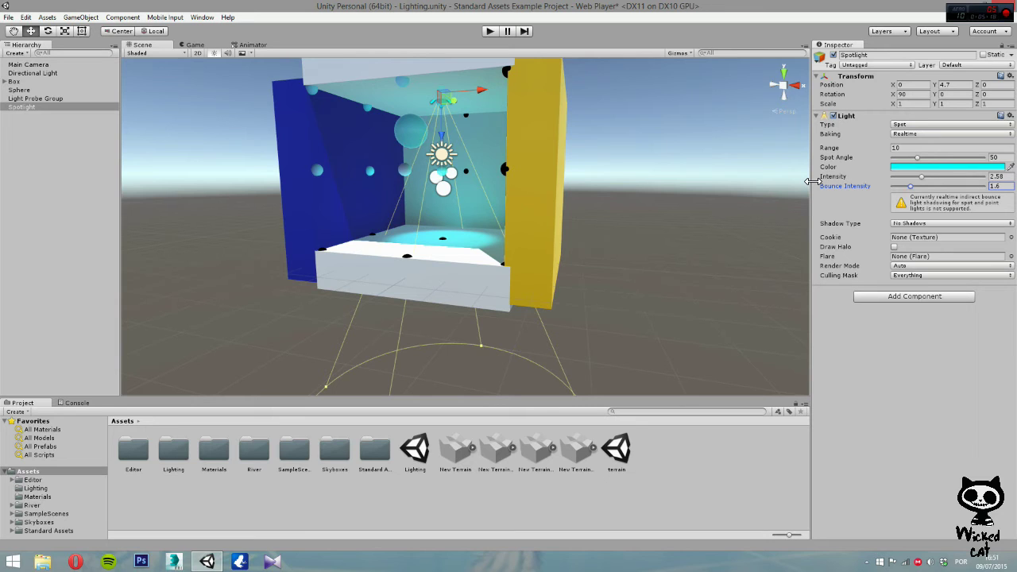
- Enable Hard Shadows at strength 1, leaving resolution on Use Quality Settings
click(918, 225)
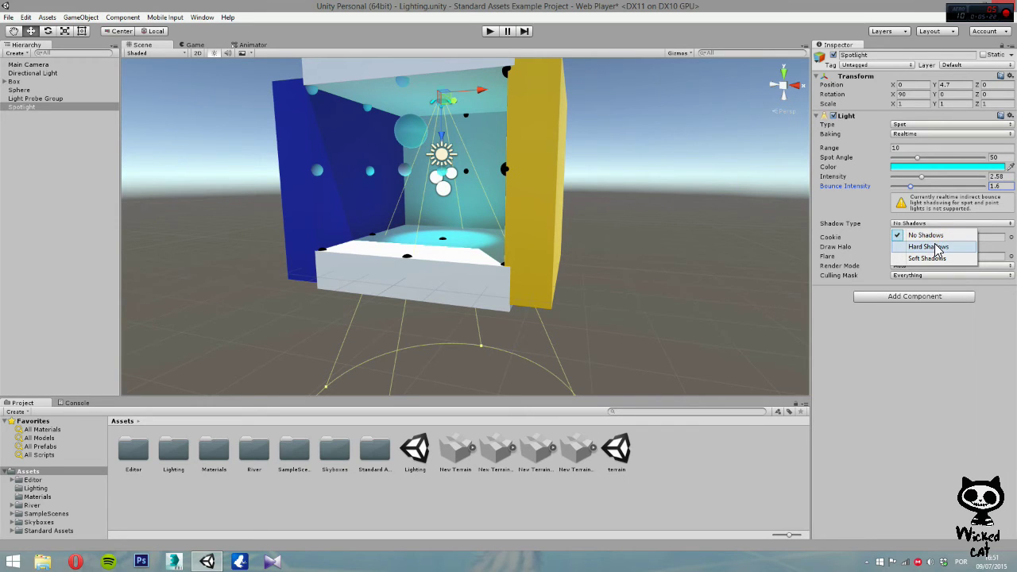
click(934, 247)
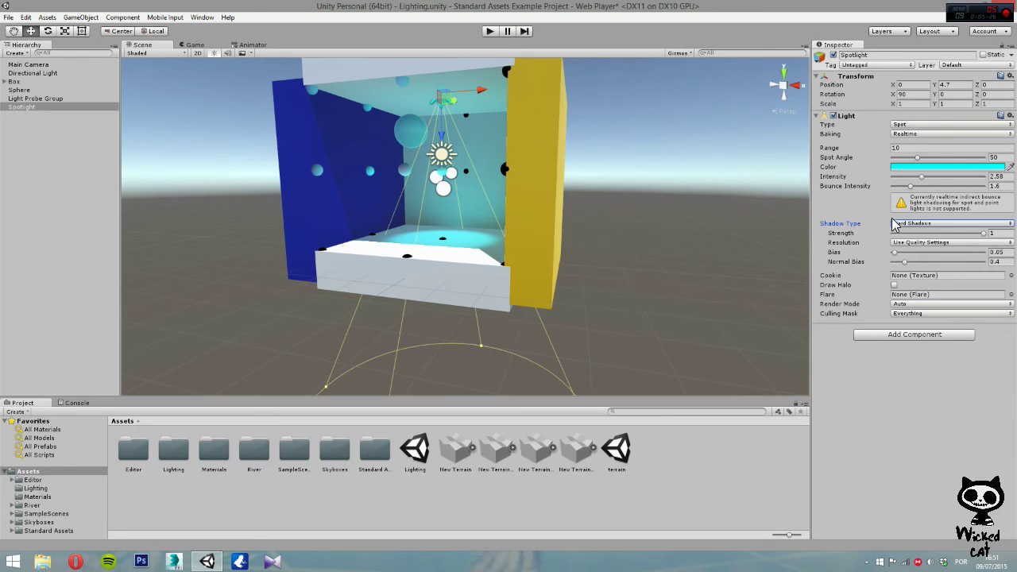
mouse_move(983, 233)
mouse_down()
mouse_move(886, 240)
mouse_move(985, 241)
mouse_up()
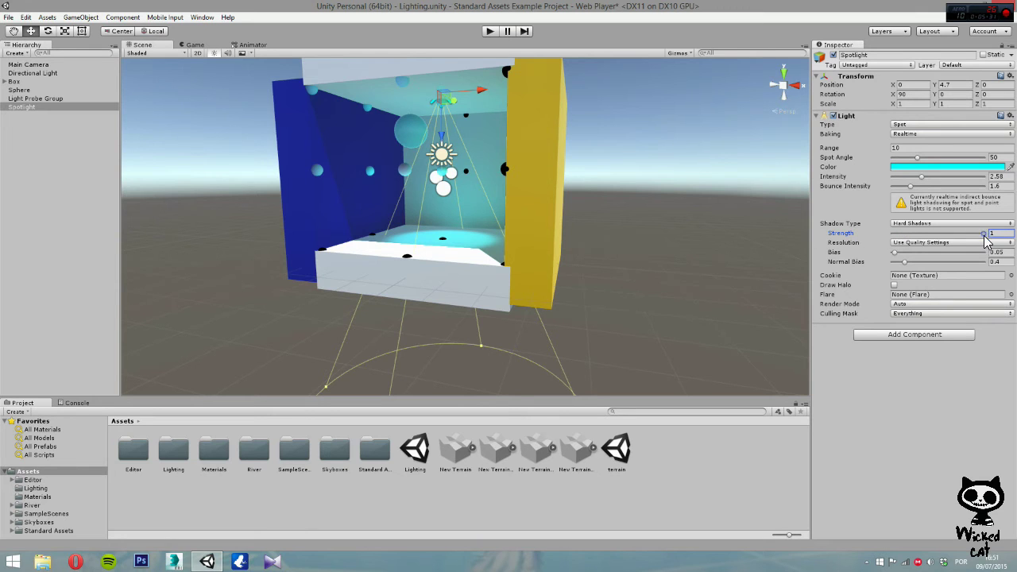
click(926, 242)
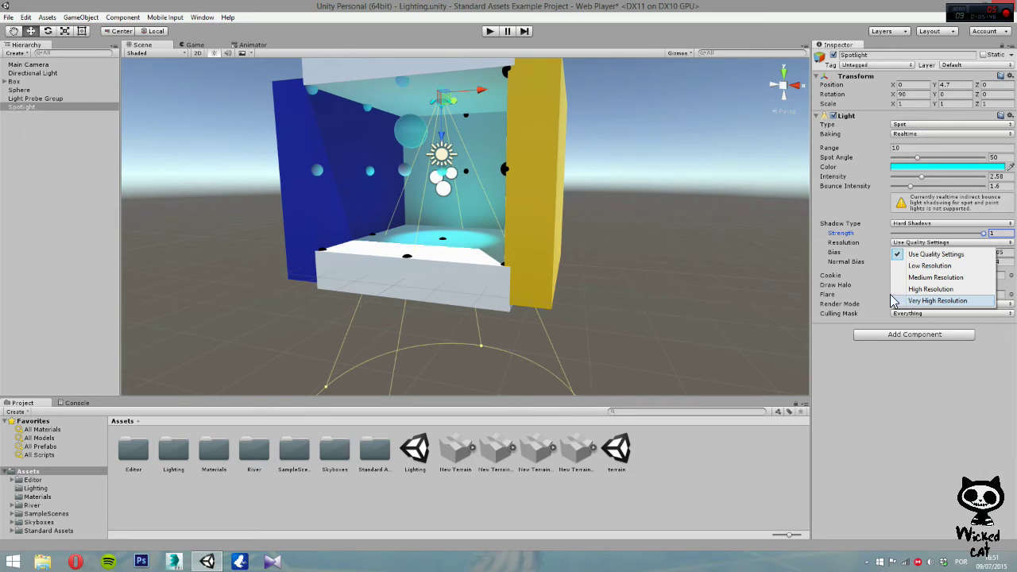
click(926, 380)
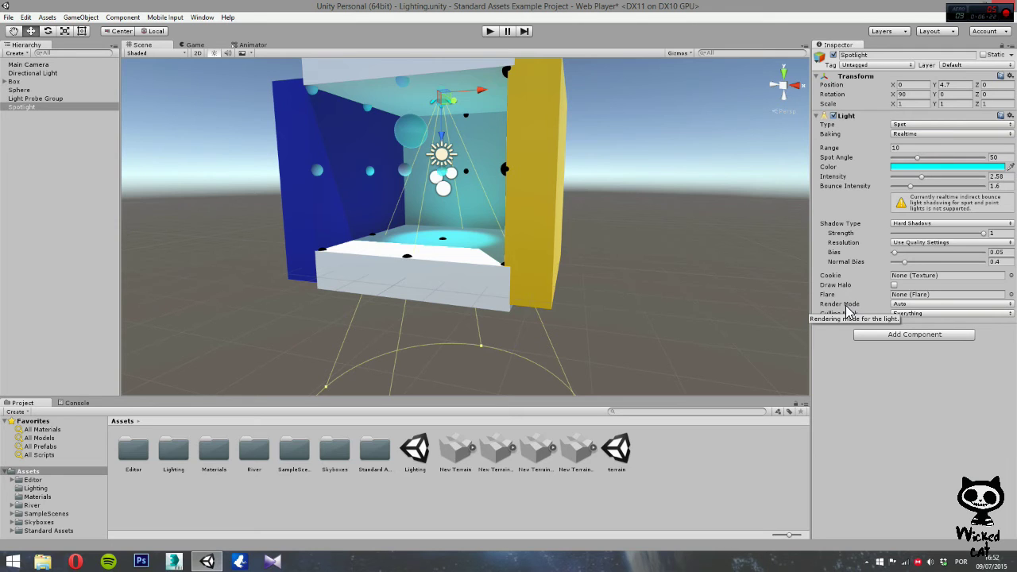
click(1000, 277)
click(1010, 276)
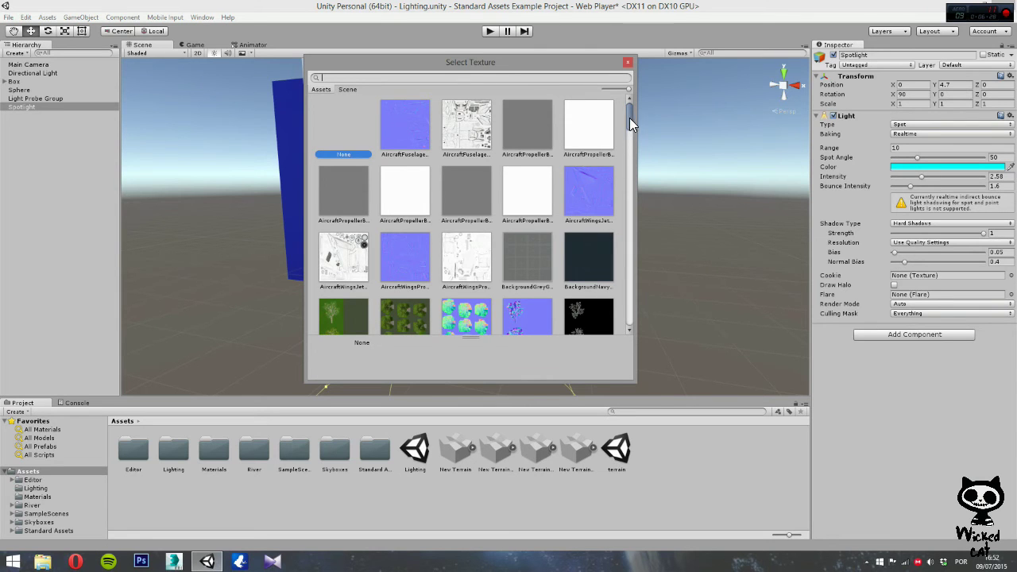
drag(629, 123, 632, 132)
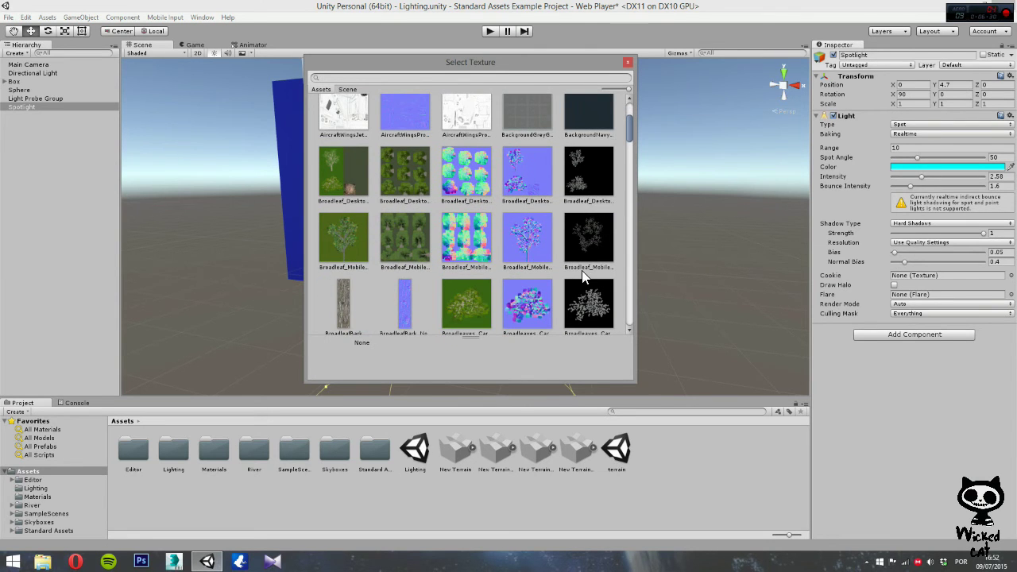
double_click(585, 303)
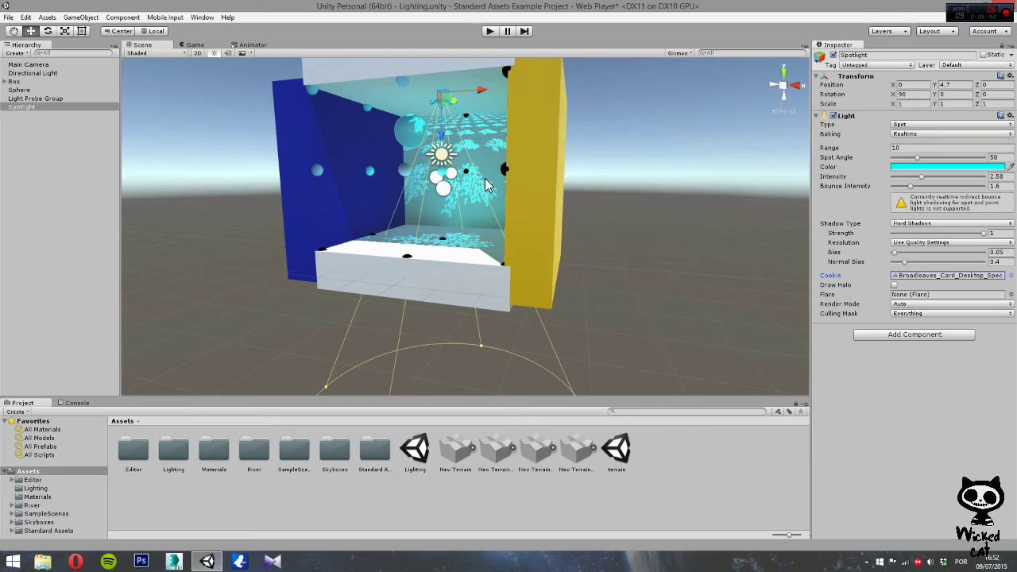
click(1011, 276)
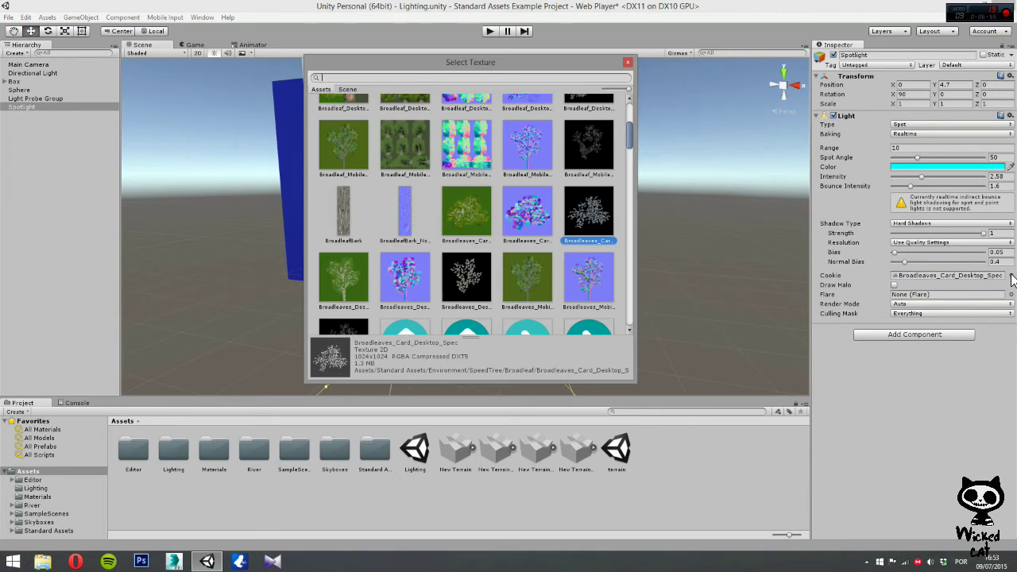
click(596, 141)
drag(454, 64, 457, 245)
double_click(588, 337)
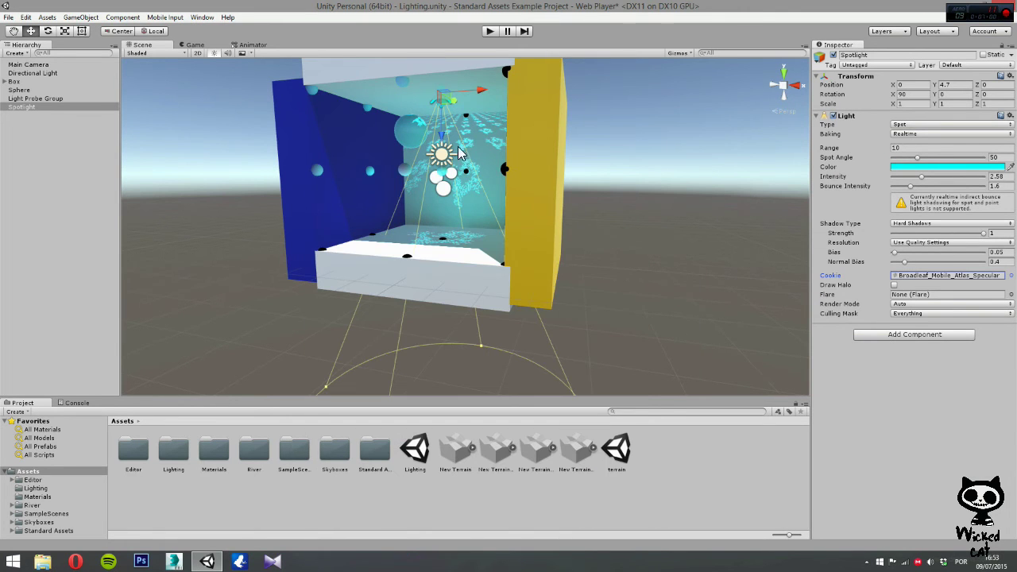
click(1010, 275)
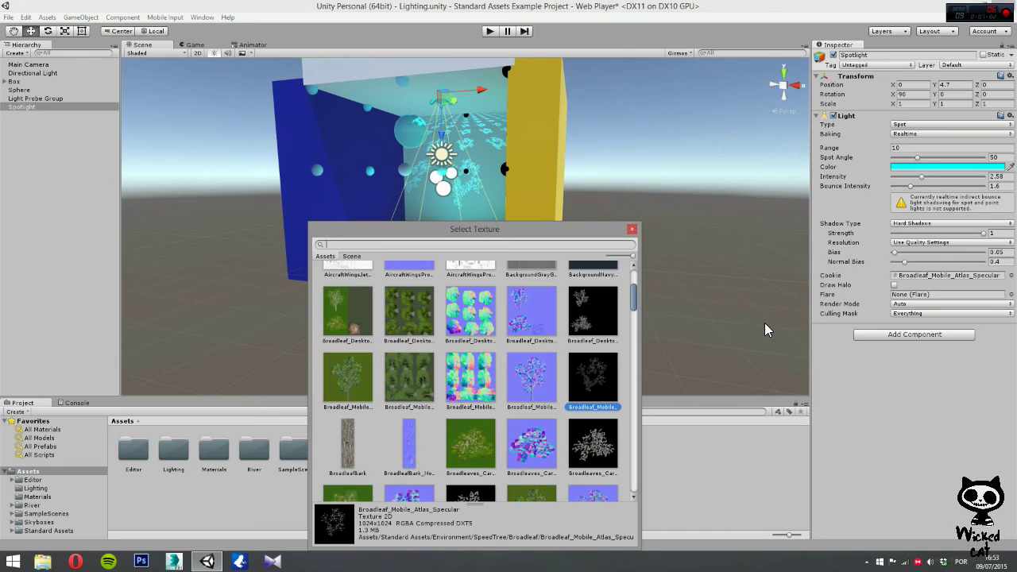
drag(634, 296, 634, 410)
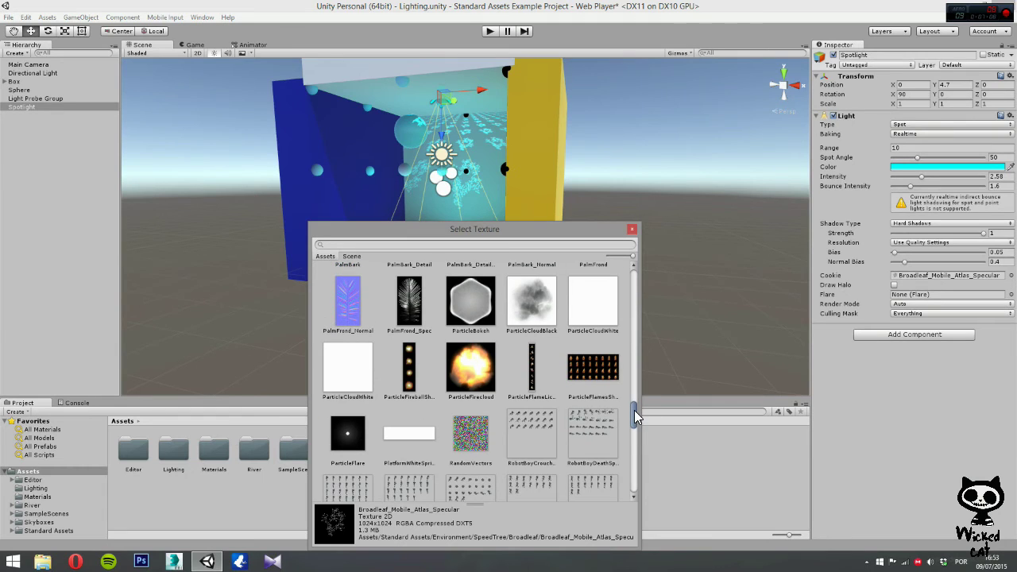
double_click(480, 306)
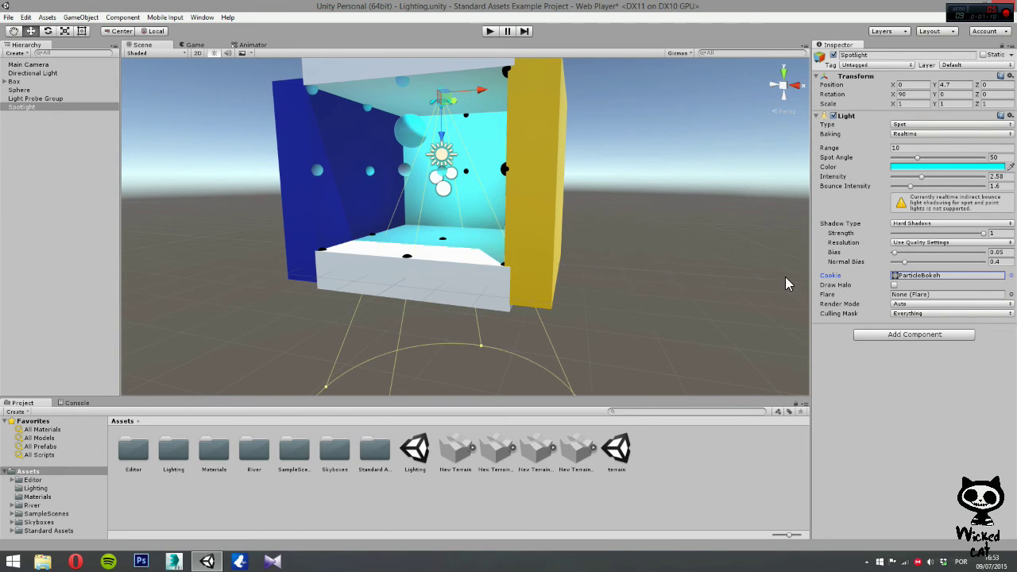
click(1010, 275)
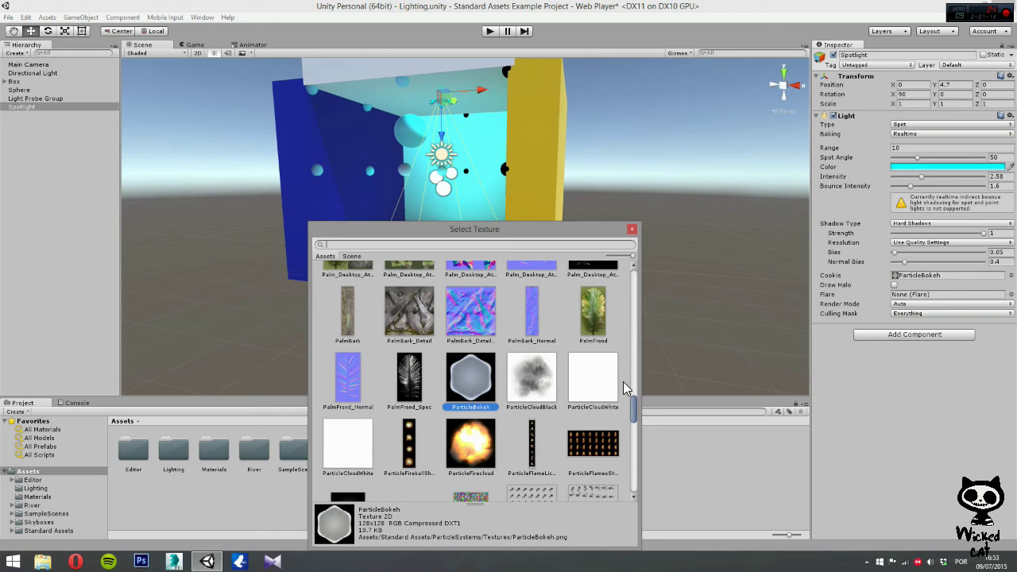
drag(631, 407, 636, 470)
click(522, 279)
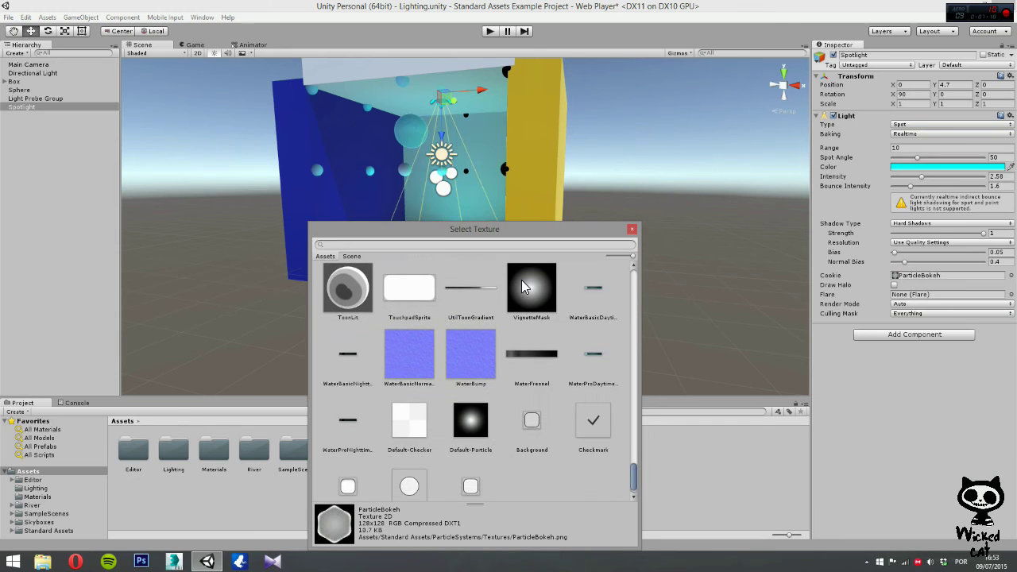
double_click(521, 280)
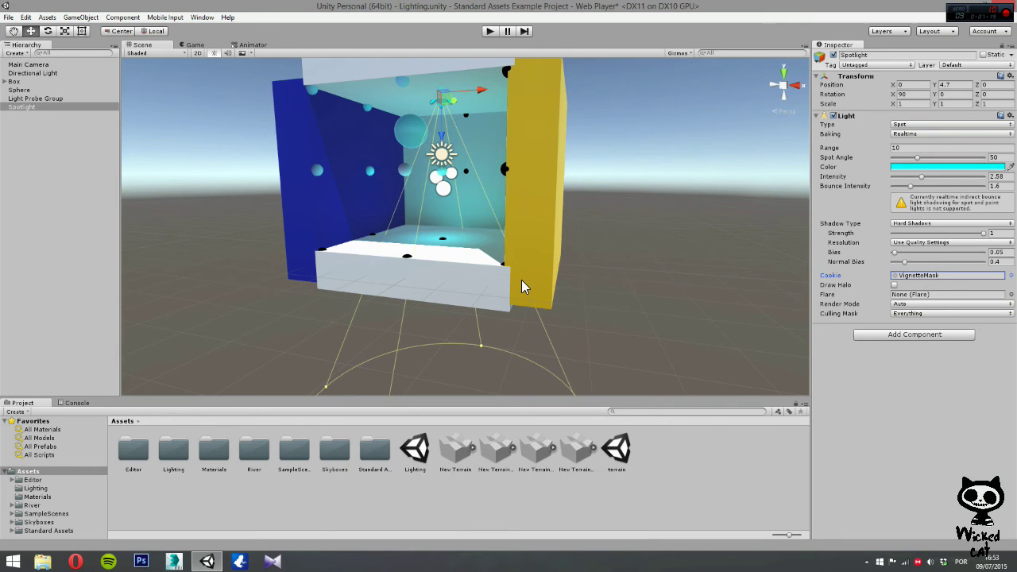
click(1011, 275)
drag(634, 465, 649, 267)
double_click(342, 289)
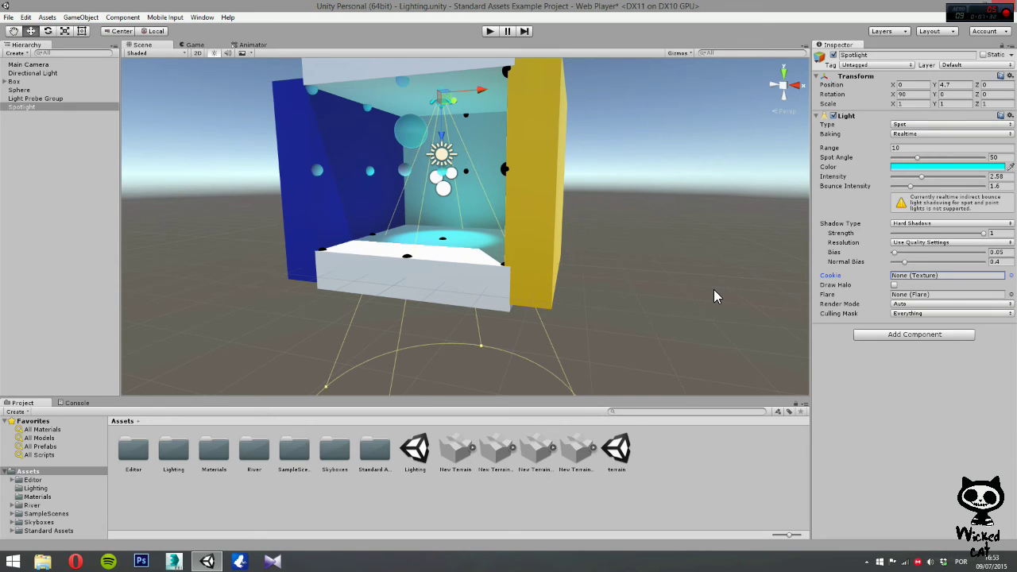
click(895, 285)
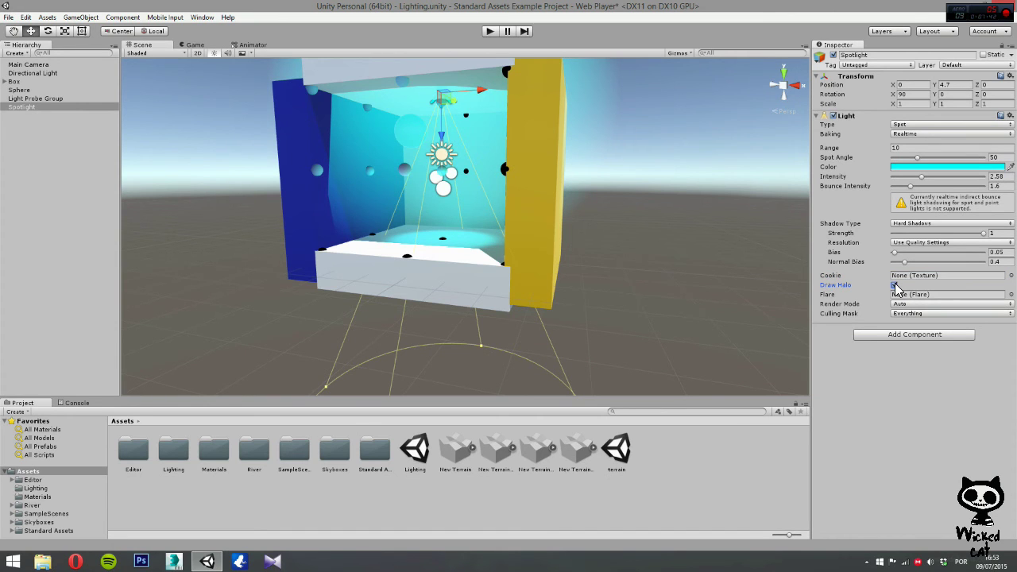
click(895, 285)
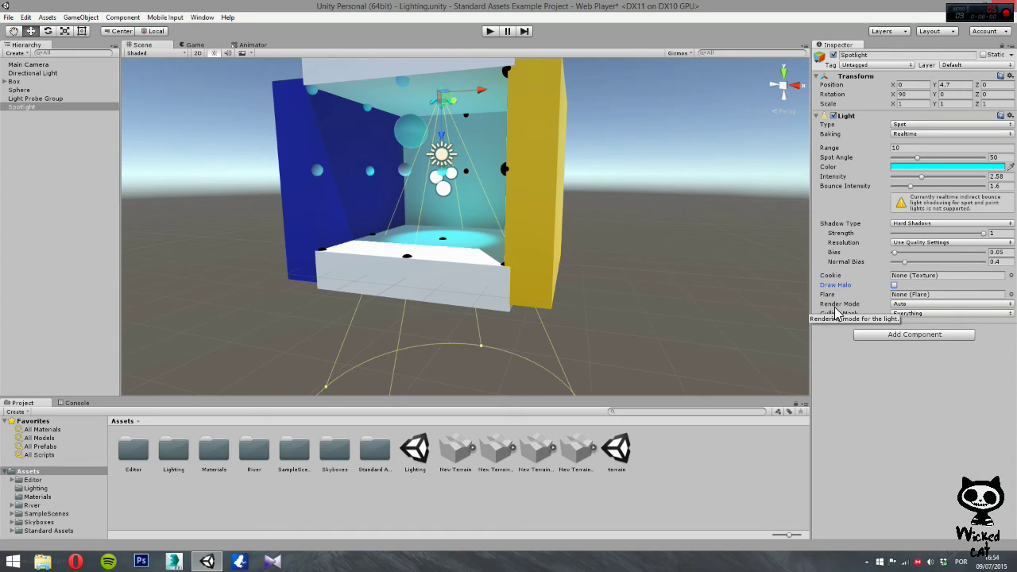
click(930, 305)
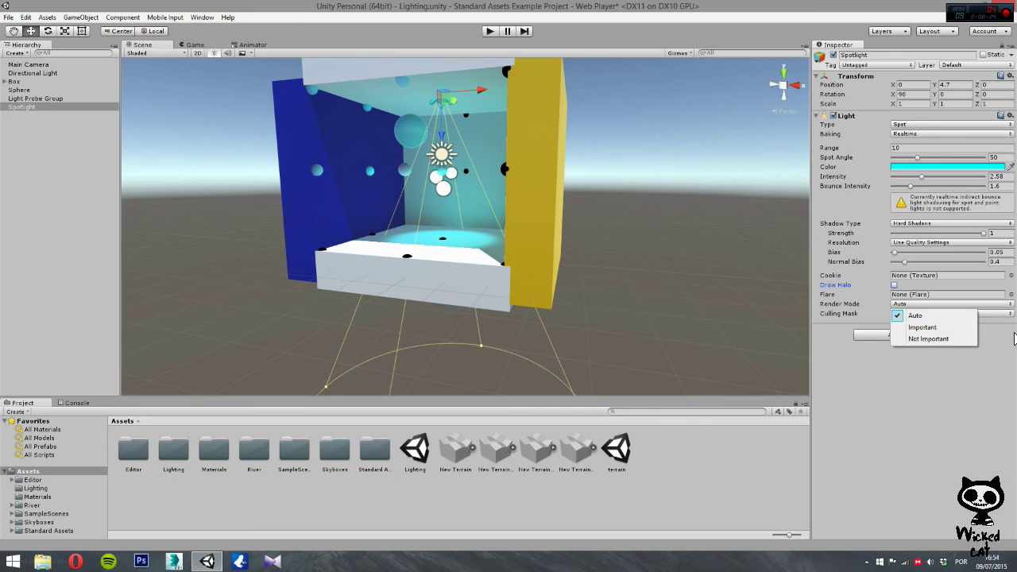
click(937, 317)
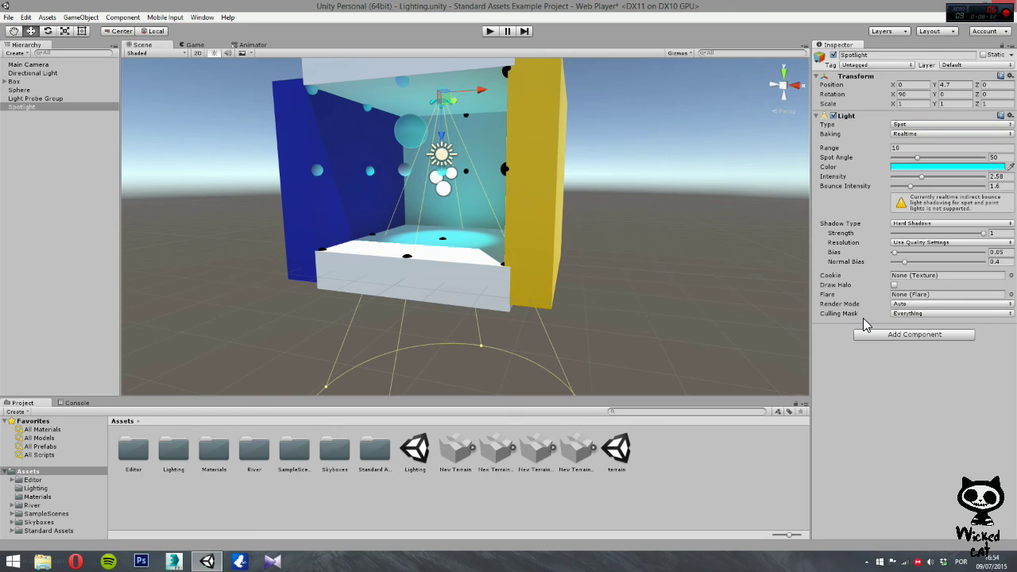
click(956, 313)
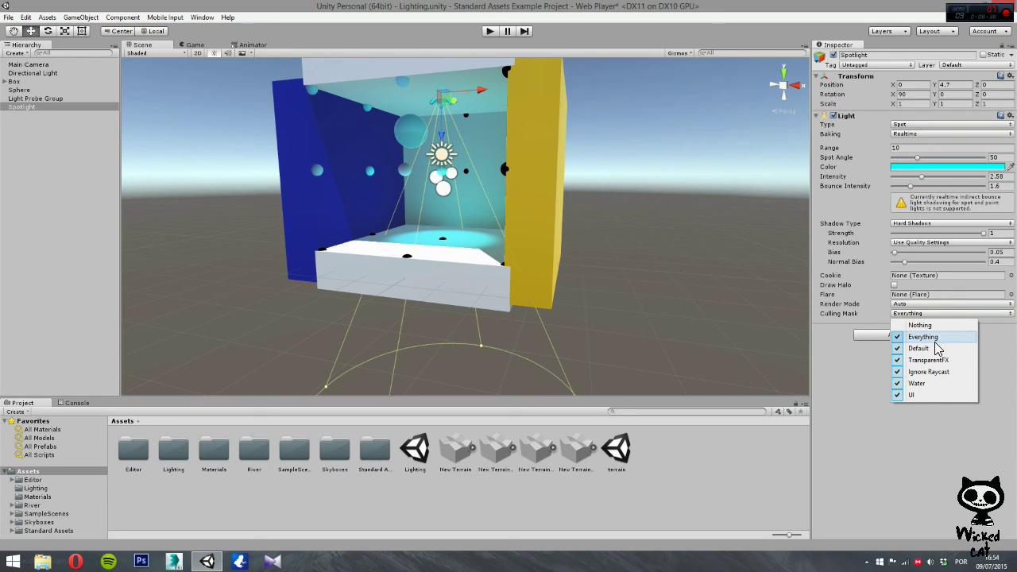
click(897, 437)
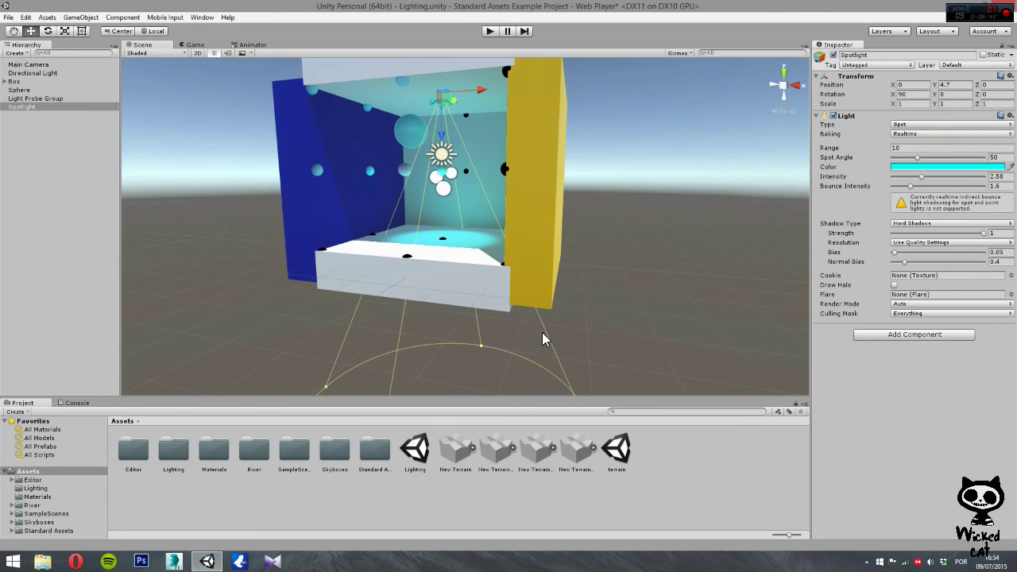
- Run the cyan-lit Lighting scene in Play mode
click(491, 31)
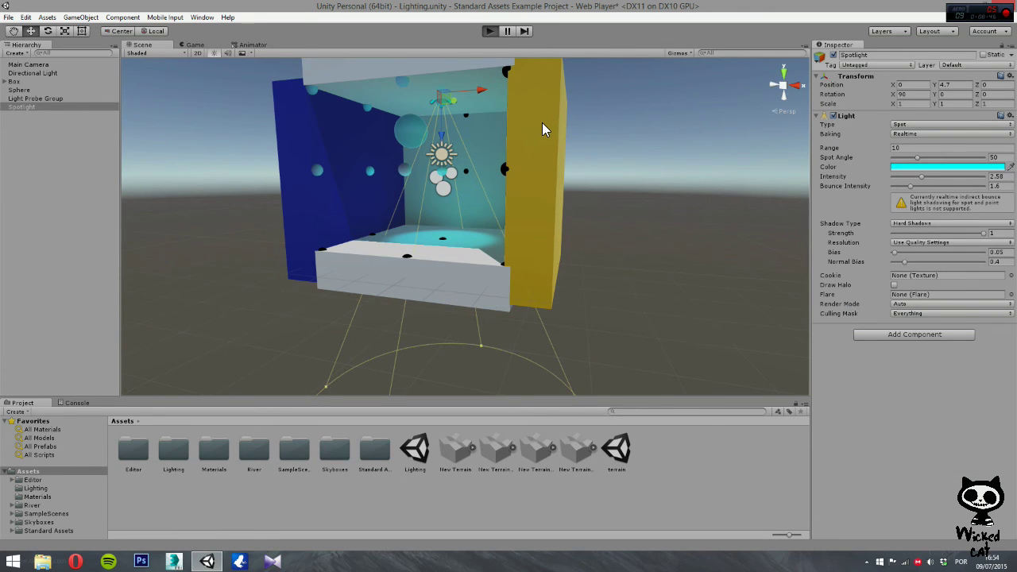